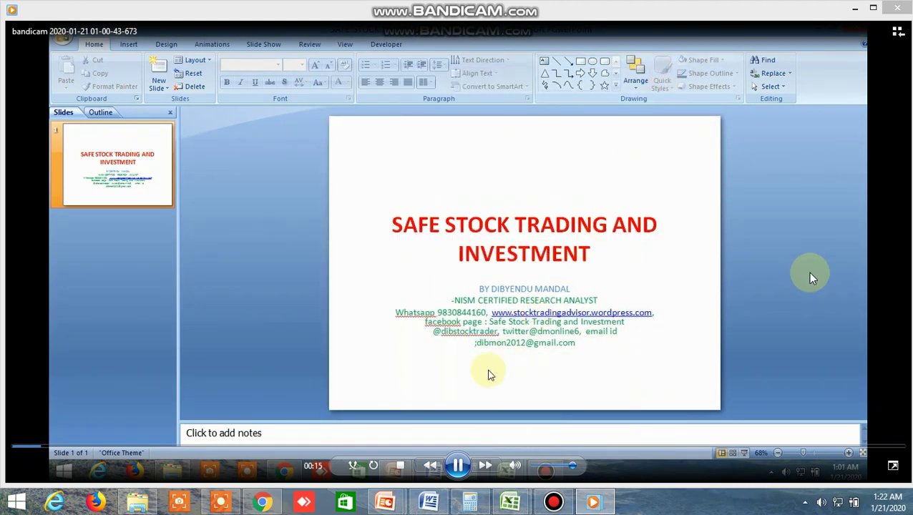
# Step: Minimize the video player, spreadsheet and presentation windows to reveal the desktop
pyautogui.click(856, 8)
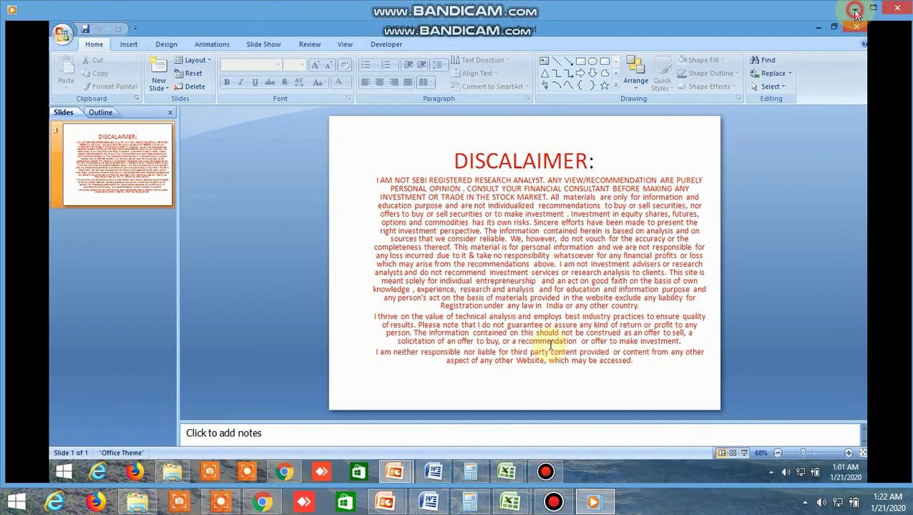
pyautogui.click(857, 9)
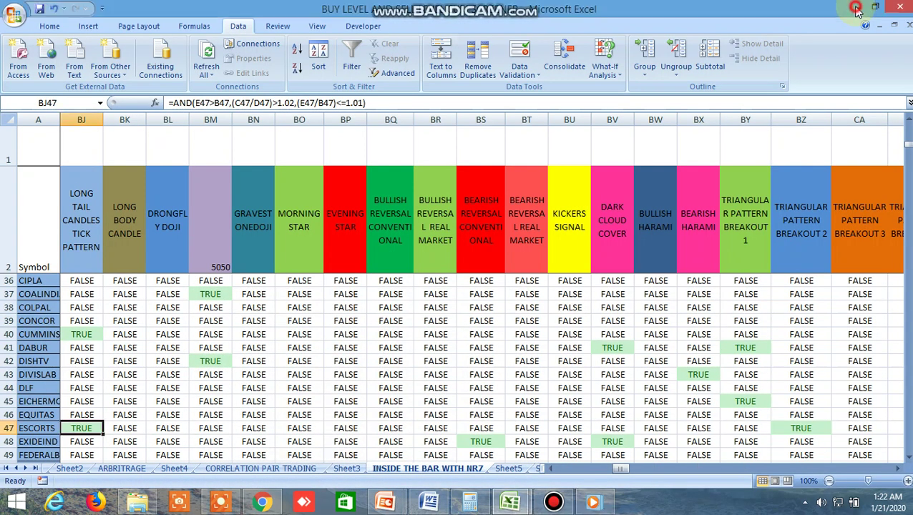
pyautogui.click(857, 10)
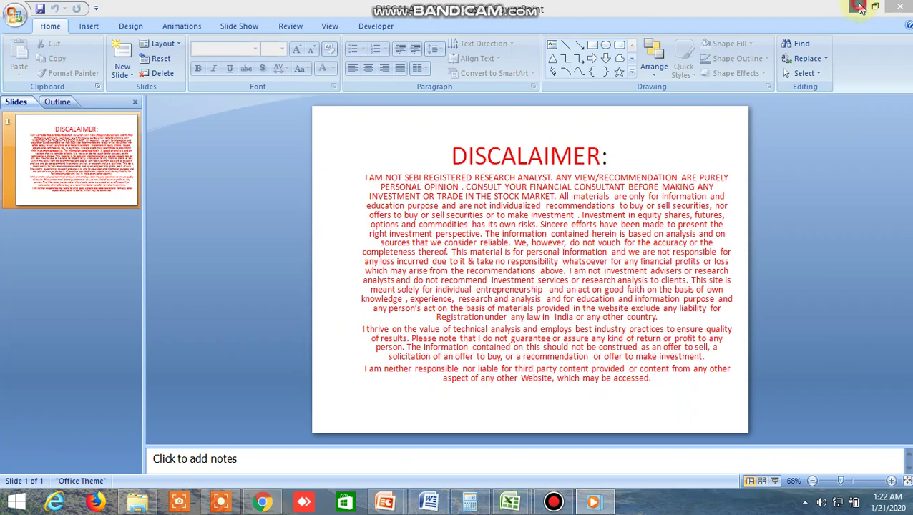
pyautogui.click(859, 9)
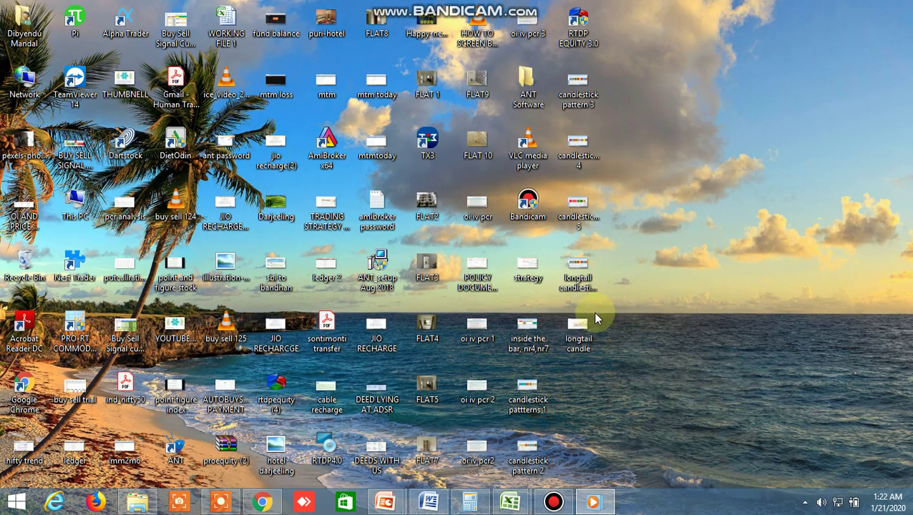
# Step: View the desktop image "inside the bar, nr4,nr7" in Windows Photo Viewer, then close it
pyautogui.doubleClick(542, 336)
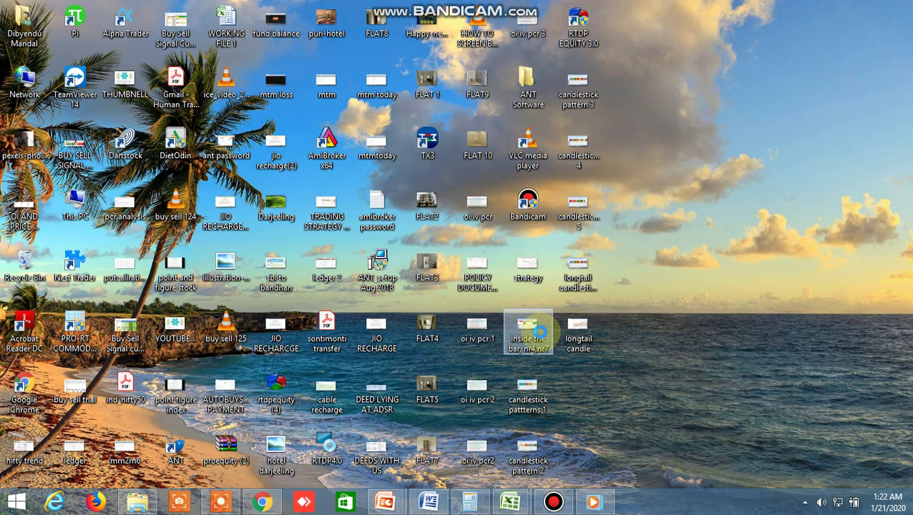
pyautogui.rightClick(542, 336)
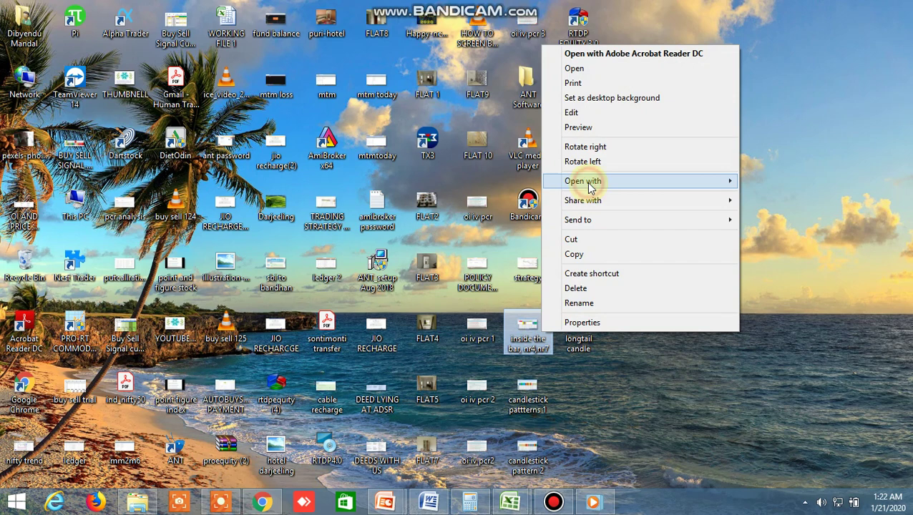
pyautogui.moveTo(672, 183)
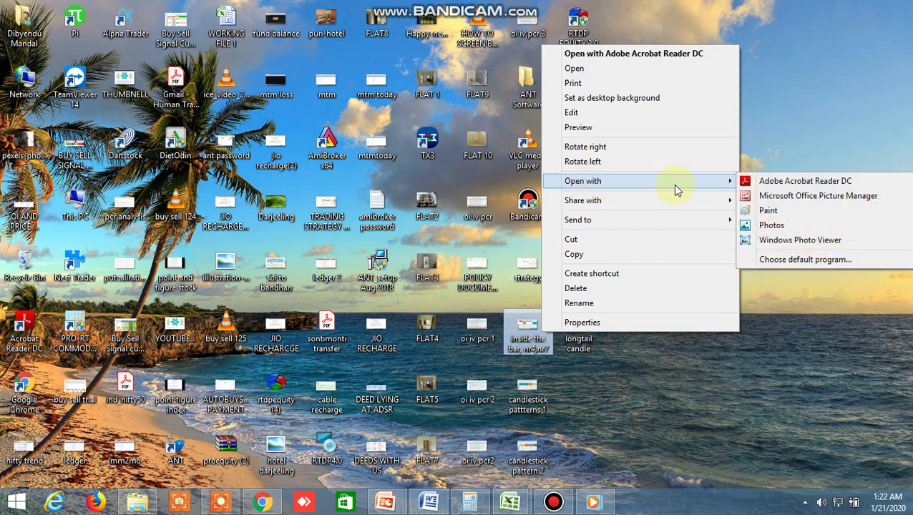
pyautogui.click(776, 239)
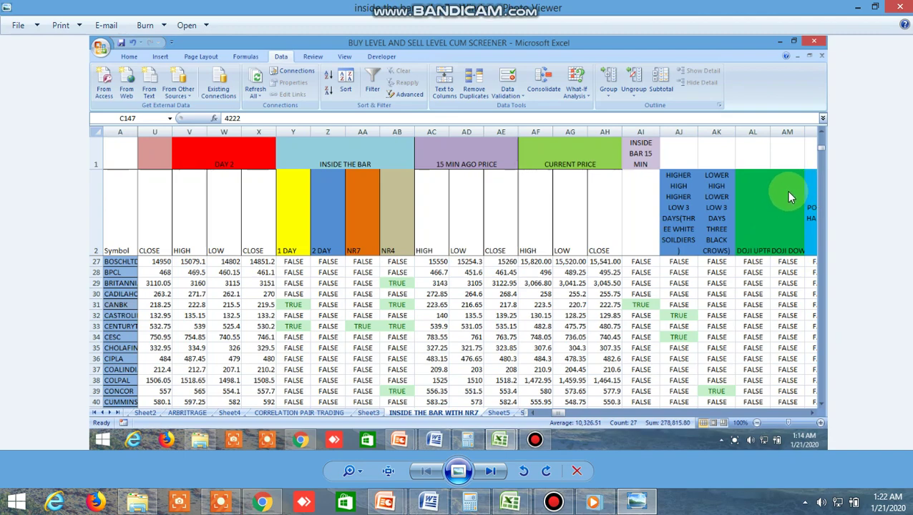
pyautogui.click(900, 7)
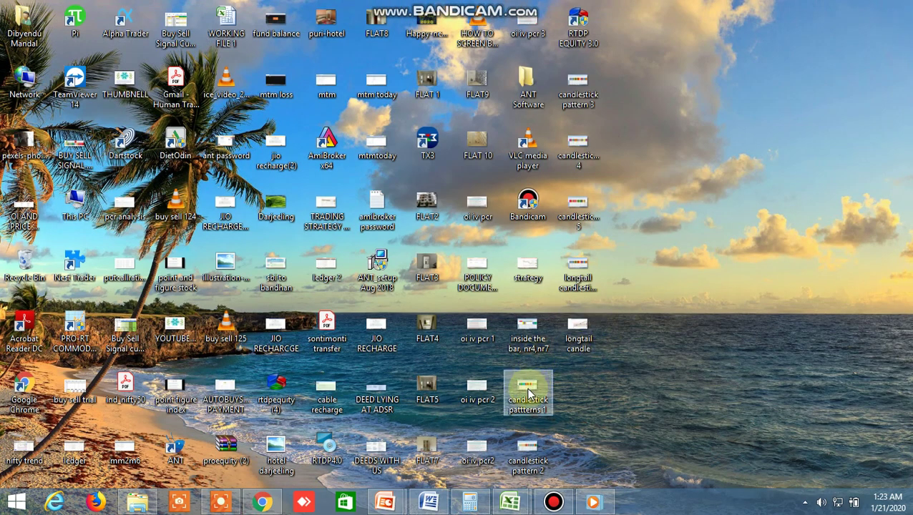
# Step: View the desktop image "candlestick pattterns 1" in Windows Photo Viewer, then close it
pyautogui.rightClick(527, 386)
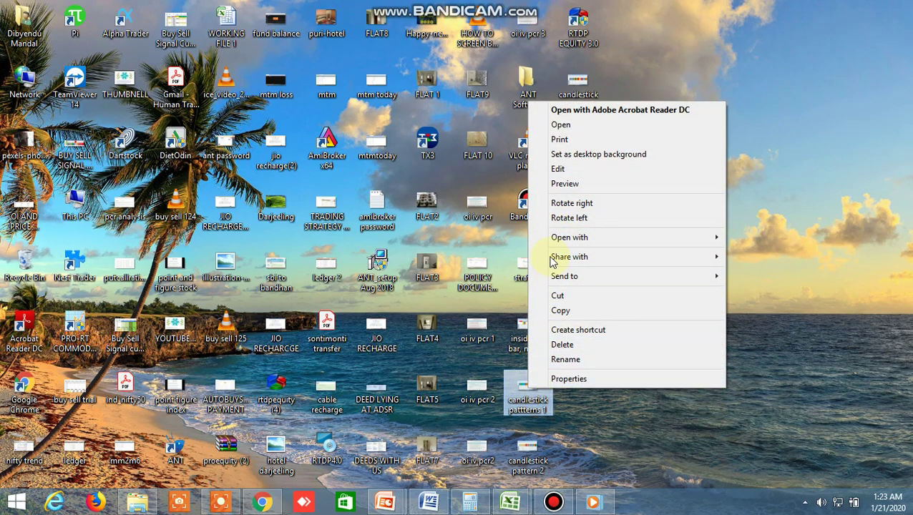
pyautogui.moveTo(658, 242)
pyautogui.click(759, 296)
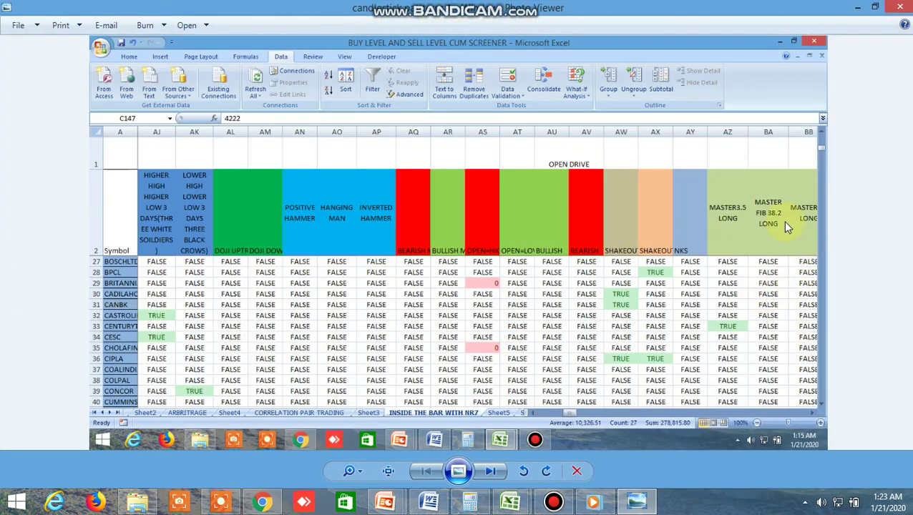
pyautogui.click(899, 7)
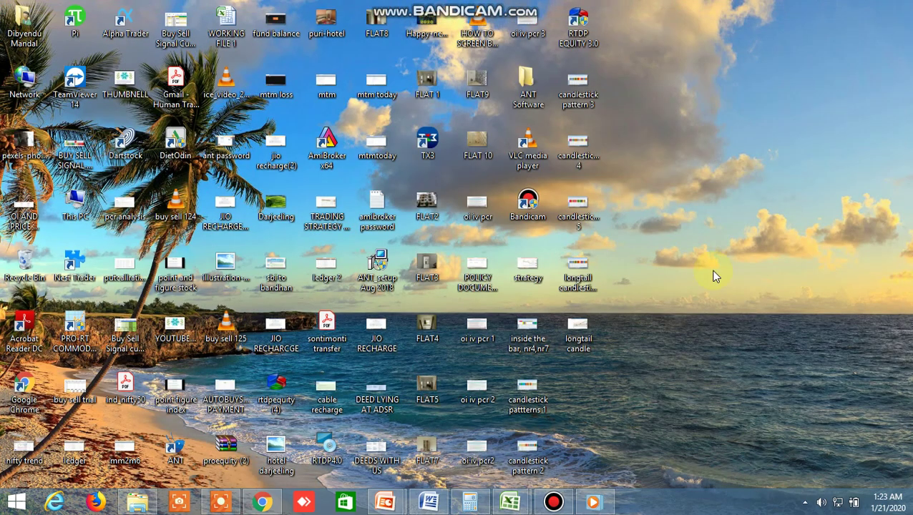
# Step: View the desktop image "candlestick pattern 2" in Windows Photo Viewer, then close it
pyautogui.rightClick(526, 441)
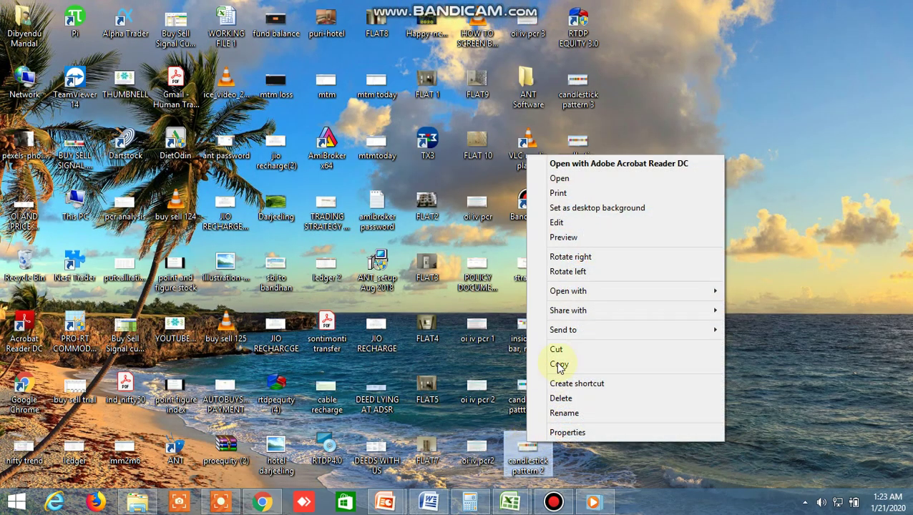
pyautogui.moveTo(577, 292)
pyautogui.click(747, 351)
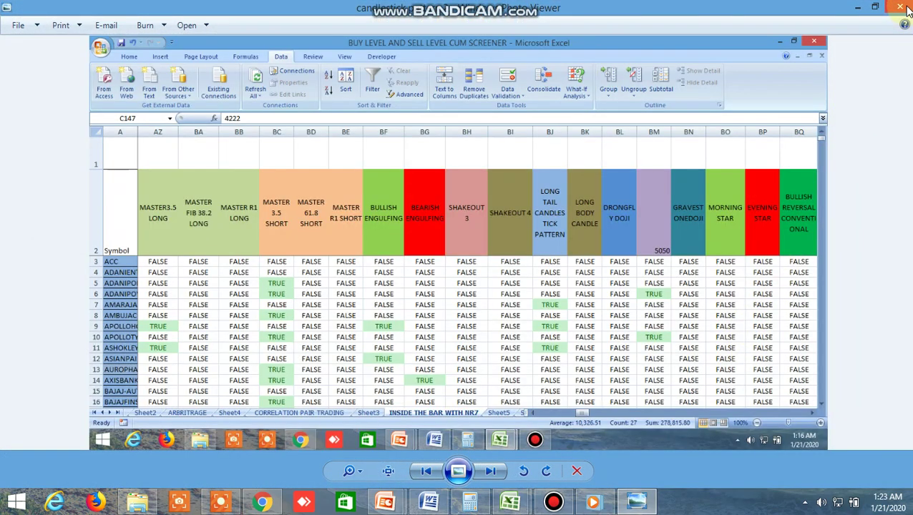
pyautogui.click(904, 9)
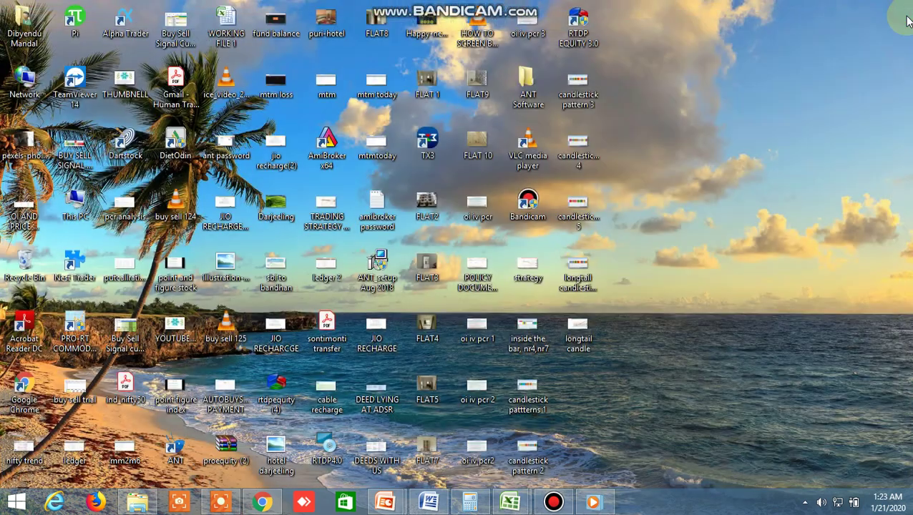
# Step: View the desktop image "candlestick pattern 3" in Windows Photo Viewer, then close it
pyautogui.rightClick(586, 102)
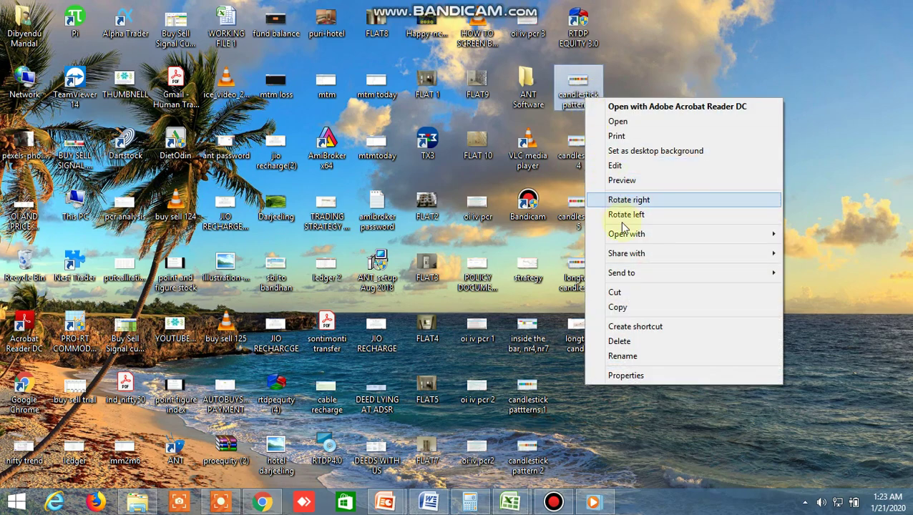
pyautogui.moveTo(648, 240)
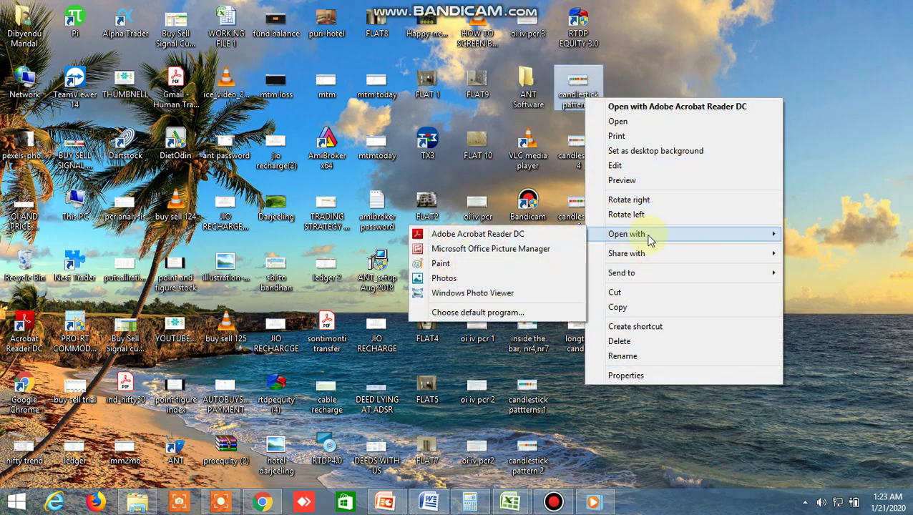
pyautogui.click(503, 293)
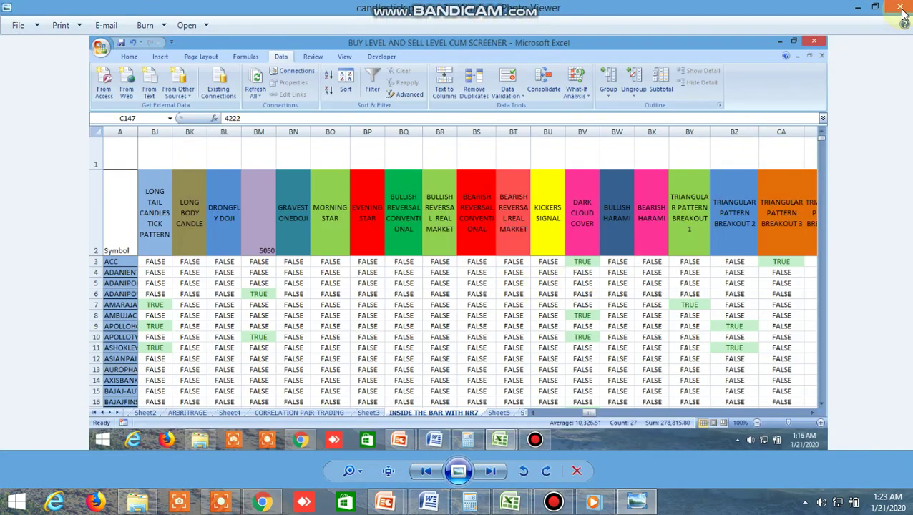
pyautogui.click(900, 9)
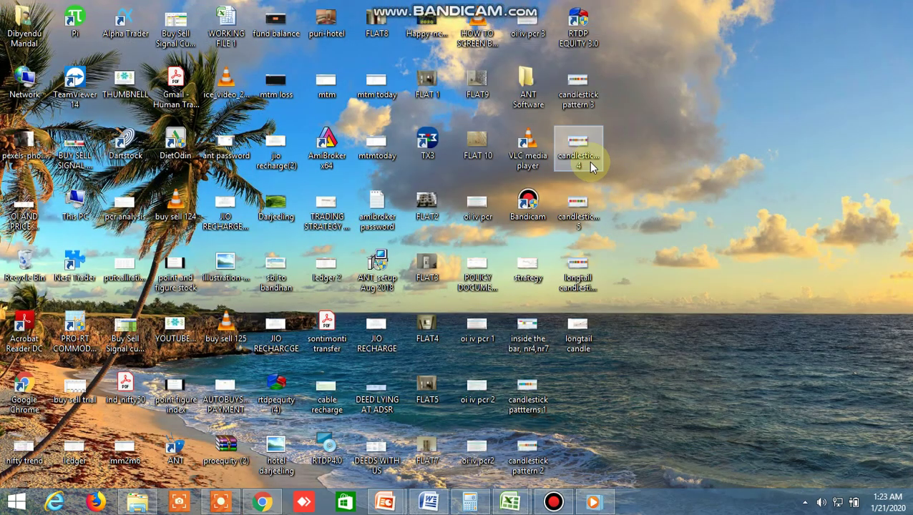
# Step: View the desktop image "candlestickpattern 4" in Windows Photo Viewer, then close it
pyautogui.click(588, 163)
pyautogui.rightClick(588, 163)
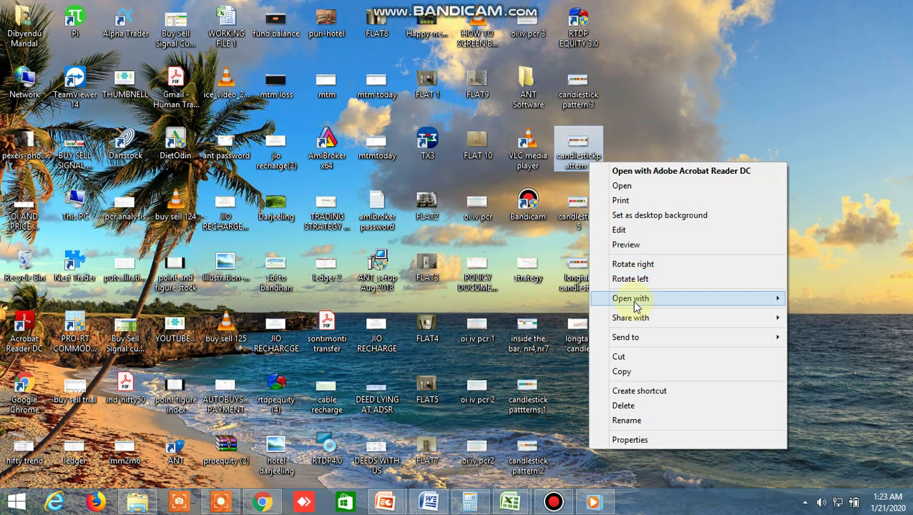
pyautogui.moveTo(605, 299)
pyautogui.click(501, 358)
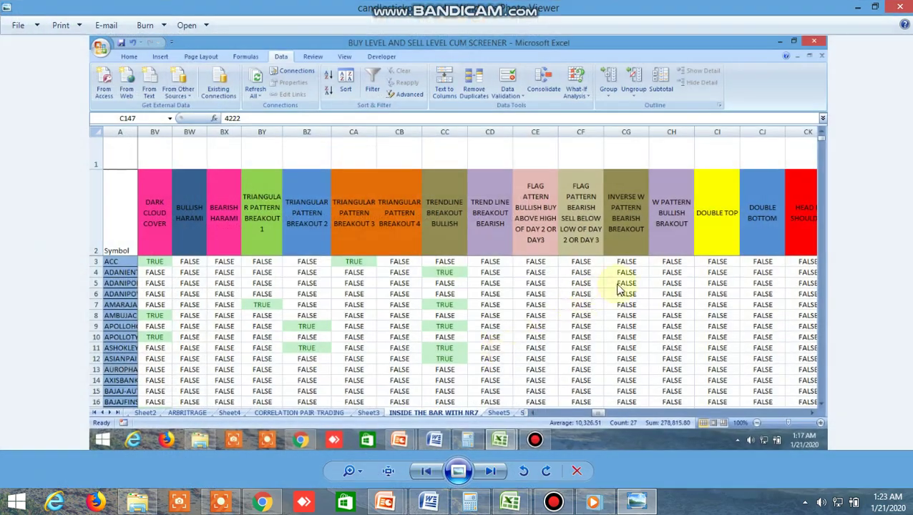
pyautogui.click(901, 7)
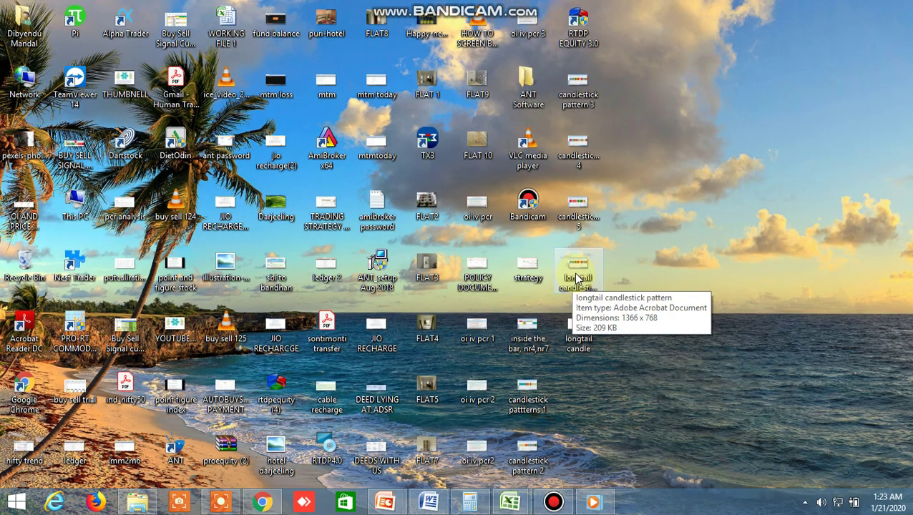
# Step: View the desktop image "candlestickpattern 5" in Windows Photo Viewer, then close it
pyautogui.rightClick(588, 203)
pyautogui.moveTo(617, 337)
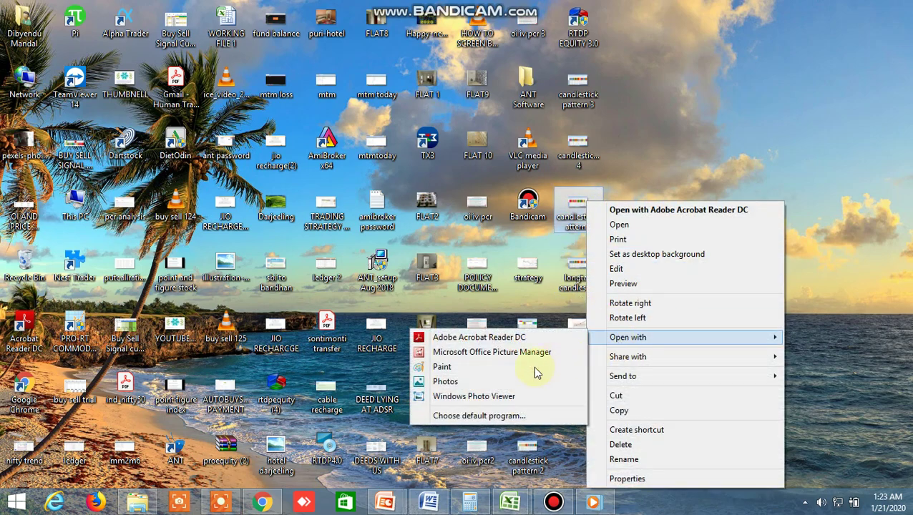
pyautogui.click(506, 399)
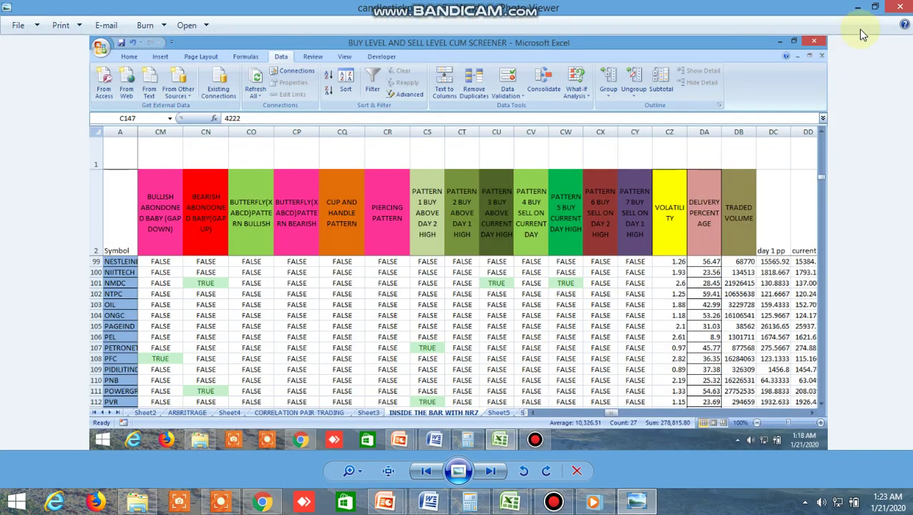
pyautogui.click(900, 7)
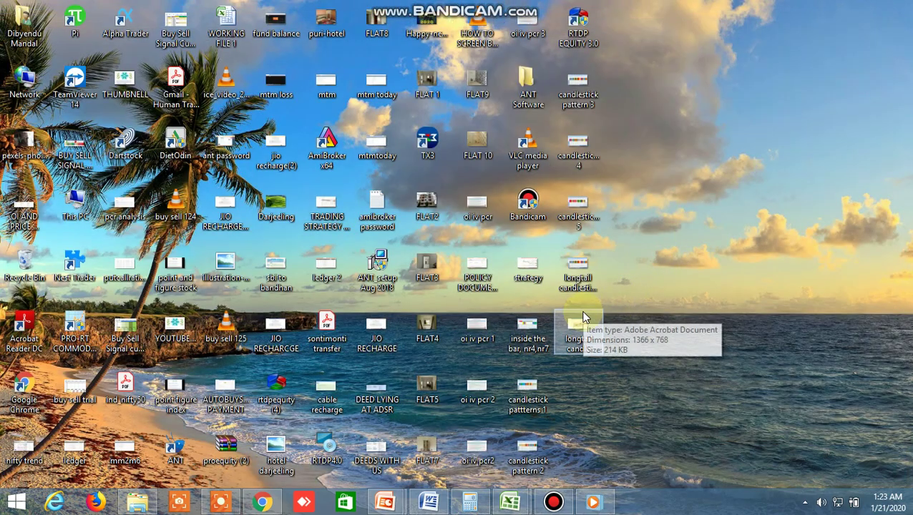
# Step: View the desktop image "longtail candlestick pattern" in Windows Photo Viewer, then close it
pyautogui.rightClick(576, 276)
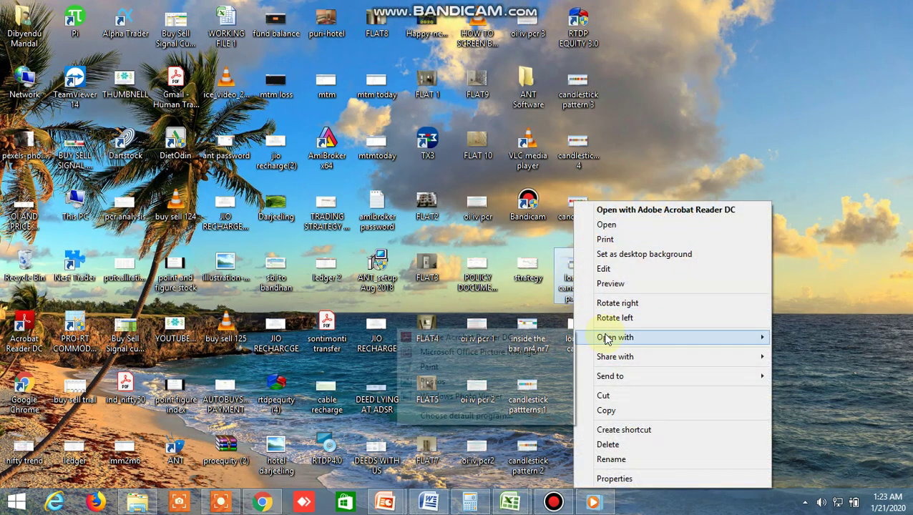
pyautogui.moveTo(605, 337)
pyautogui.click(469, 395)
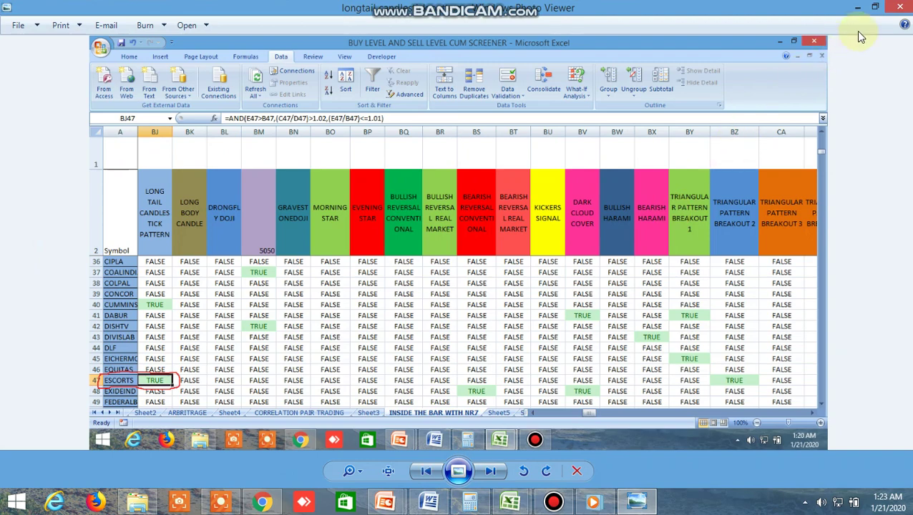
pyautogui.click(898, 8)
# Step: View the ESCORTS chart image "longtail candle" in Windows Photo Viewer, then close it
pyautogui.rightClick(591, 331)
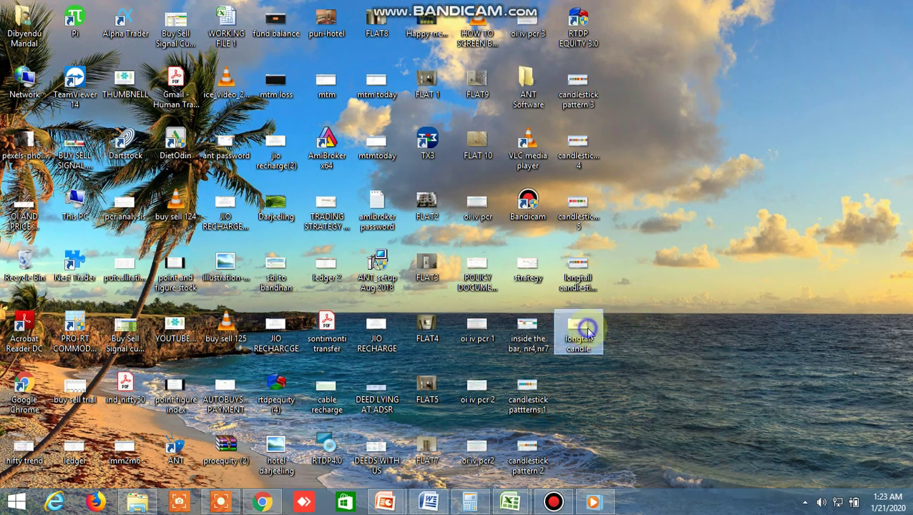
pyautogui.moveTo(651, 181)
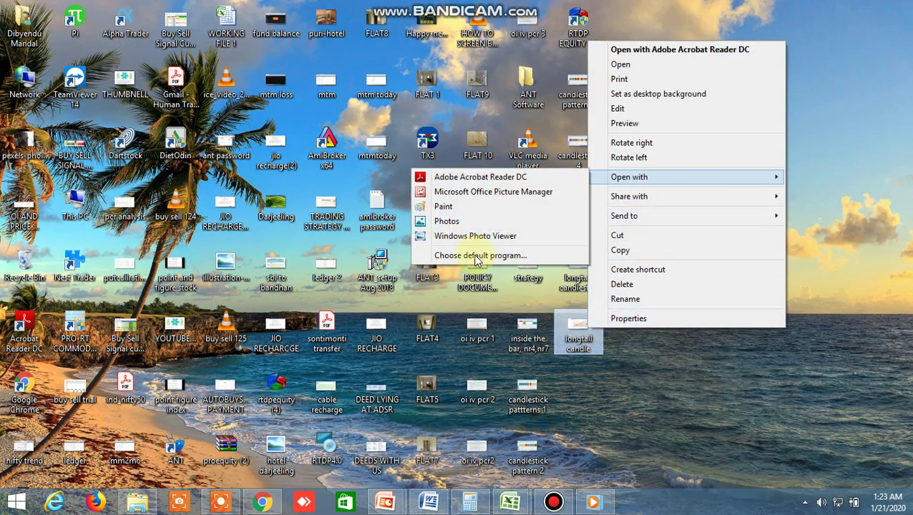
pyautogui.click(472, 237)
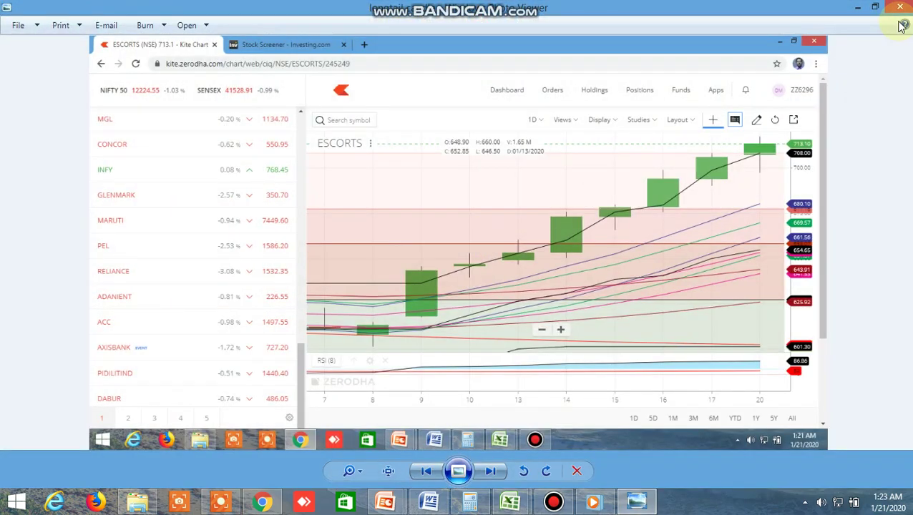
pyautogui.click(908, 7)
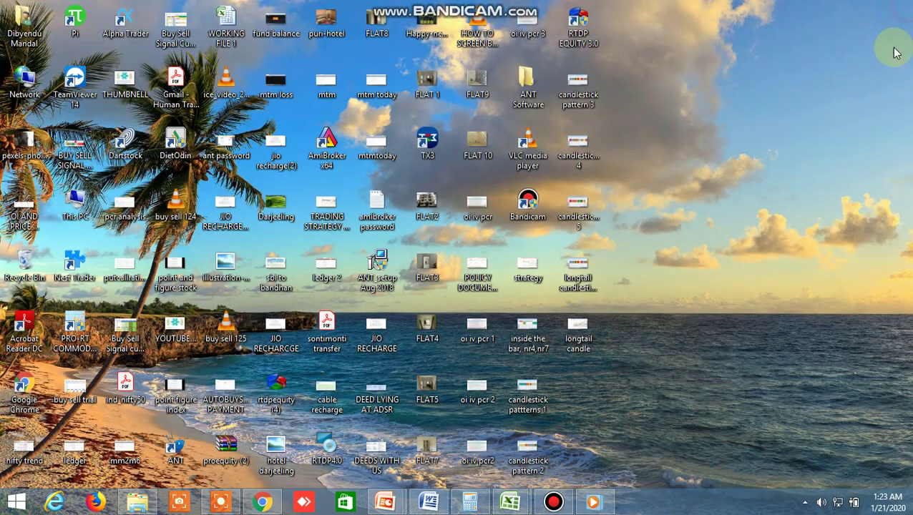
# Step: Switch back to Windows Media Player to watch the recording of the buy and sell level screener
pyautogui.rightClick(594, 504)
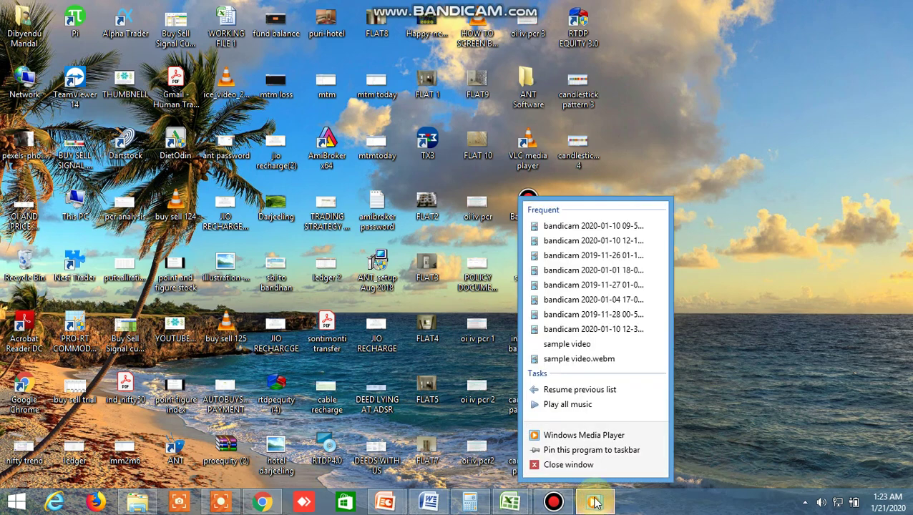
pyautogui.click(598, 222)
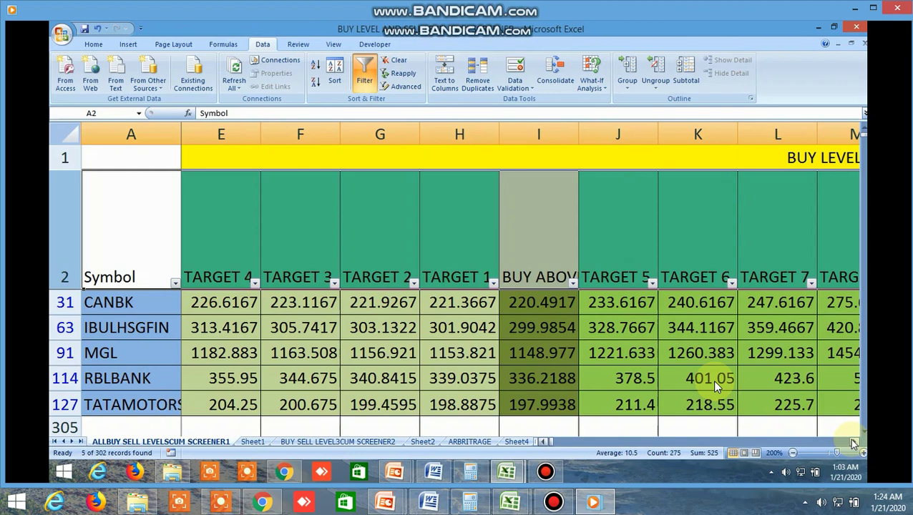
pyautogui.moveTo(452, 430)
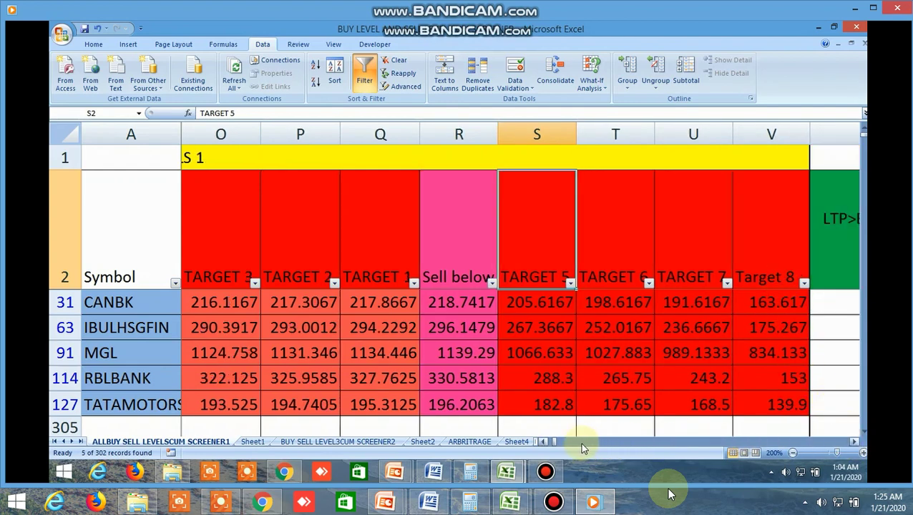
pyautogui.click(548, 443)
pyautogui.click(547, 442)
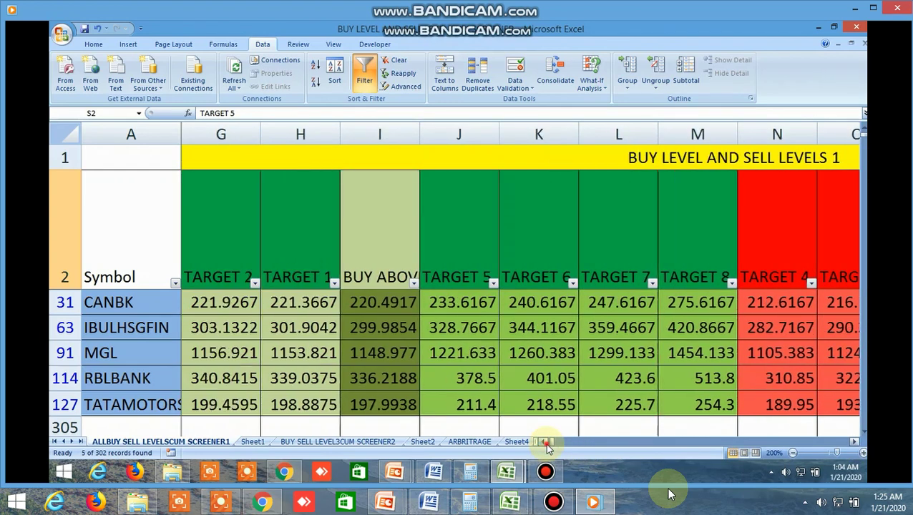
# Step: Examine the BUY LEVEL AND SELL LEVELS 1 targets and the columns comparing LTP with each target
pyautogui.click(548, 442)
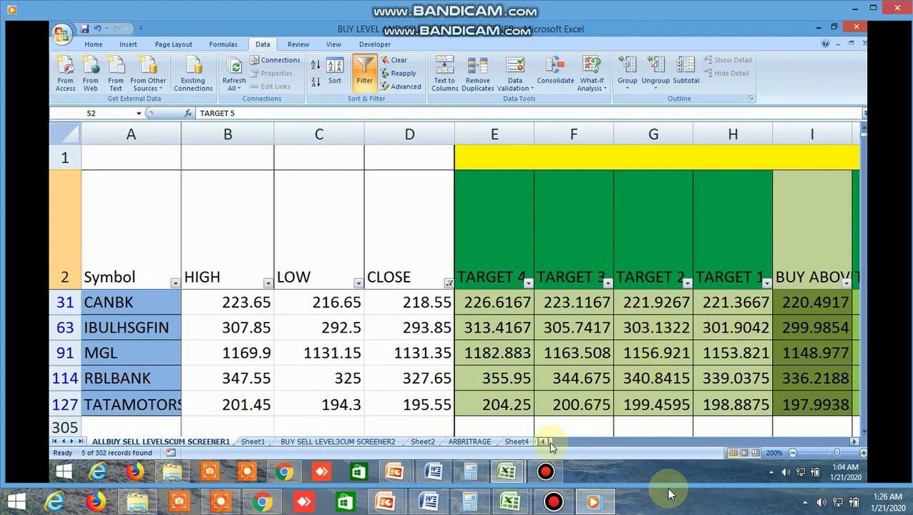
pyautogui.moveTo(548, 442); pyautogui.dragTo(555, 444)
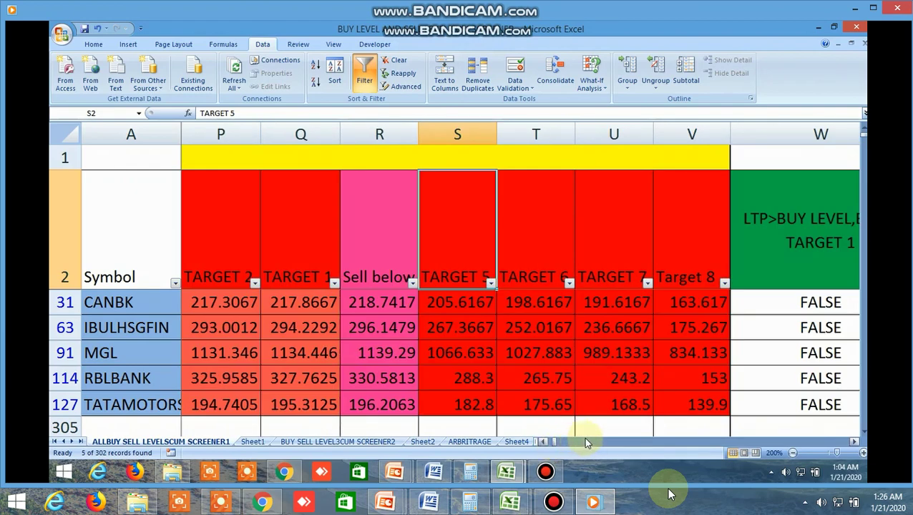
pyautogui.click(855, 442)
pyautogui.click(855, 441)
pyautogui.click(856, 441)
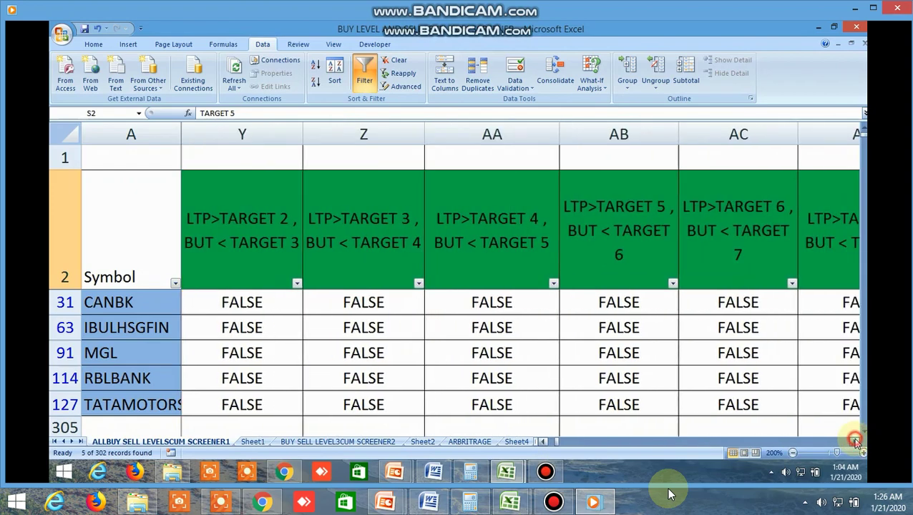
pyautogui.click(855, 441)
pyautogui.click(856, 442)
pyautogui.click(856, 442)
pyautogui.click(856, 441)
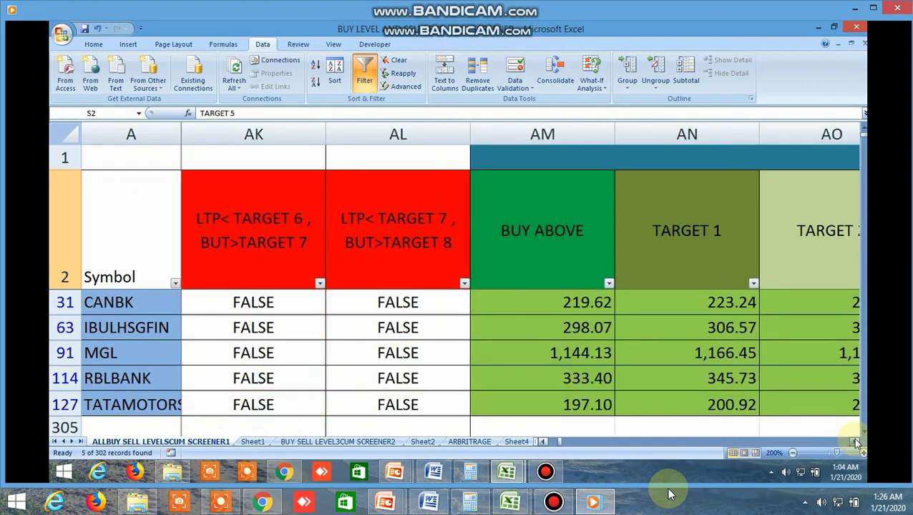
# Step: Review the BUY LEVEL AND SELL LEVELS 2 columns, covering the buy above, sell below and target prices
pyautogui.click(856, 441)
pyautogui.click(856, 441)
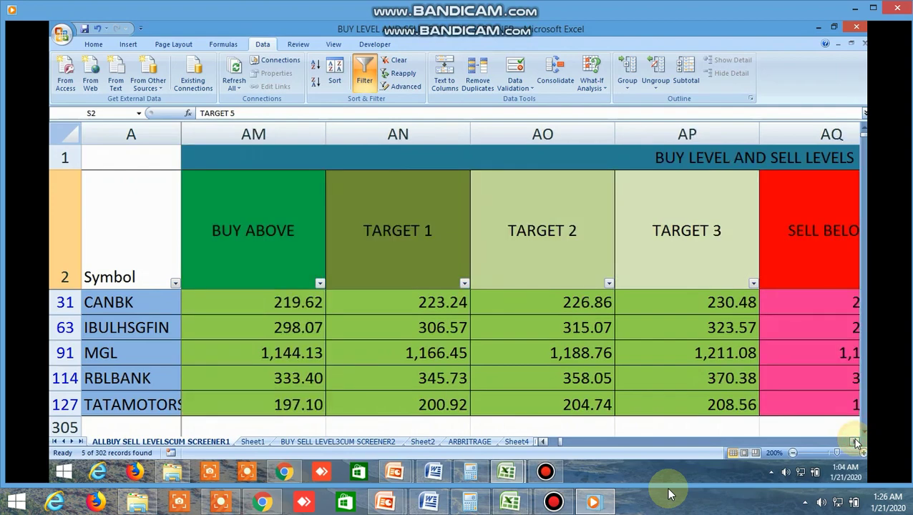
pyautogui.click(856, 441)
pyautogui.click(855, 441)
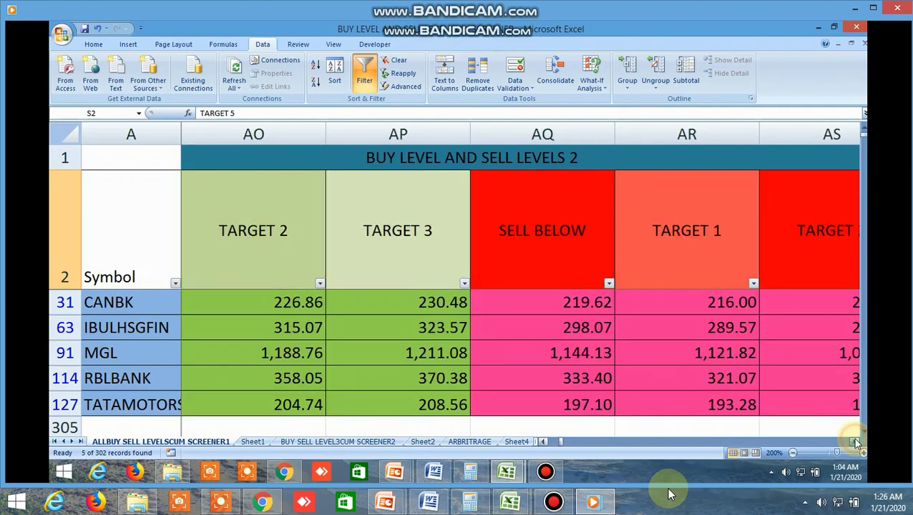
# Step: Go to the BUY LEVEL AND SELL LEVELS 3 section and point out its R1 and S1 column headers
pyautogui.click(856, 441)
pyautogui.click(856, 442)
pyautogui.click(856, 442)
pyautogui.moveTo(855, 442); pyautogui.dragTo(856, 443)
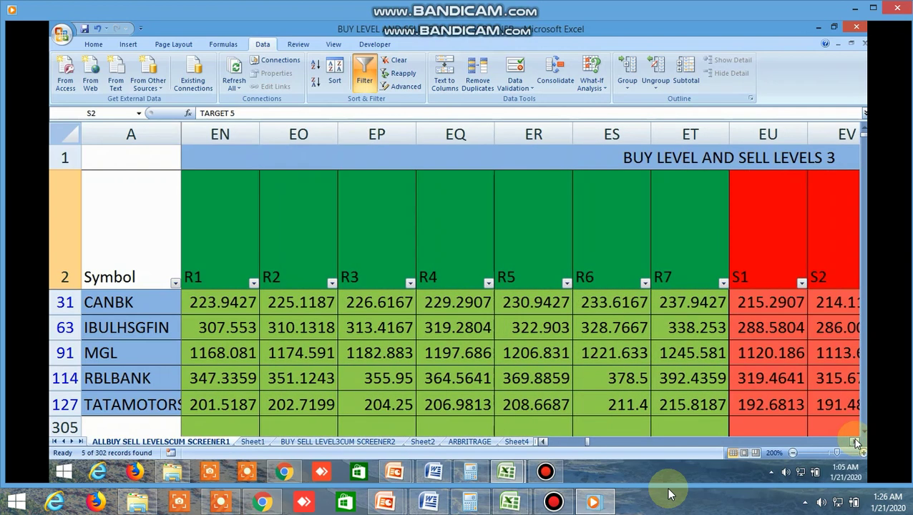
pyautogui.click(220, 245)
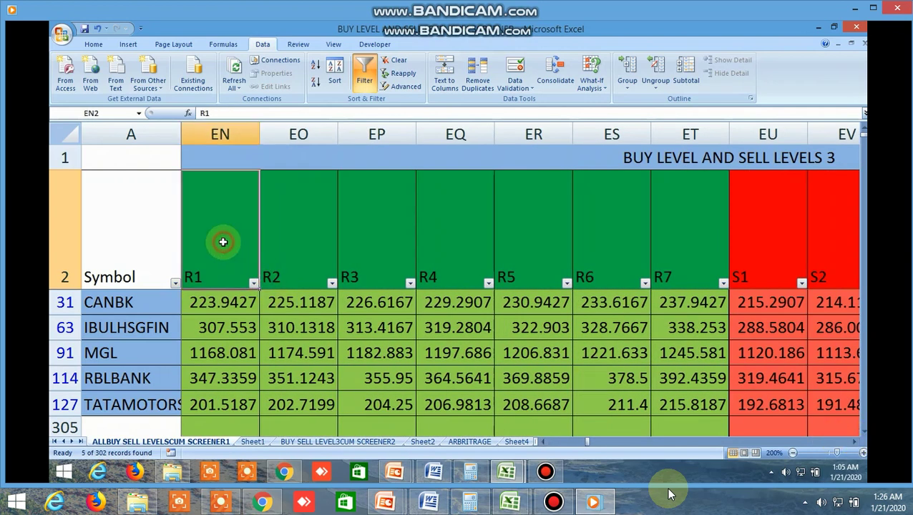
pyautogui.click(766, 238)
# Step: Highlight the PIVOT POINT heading and examine the BOLLINGERBAND columns, starting from the mid band
pyautogui.moveTo(855, 443); pyautogui.dragTo(855, 445)
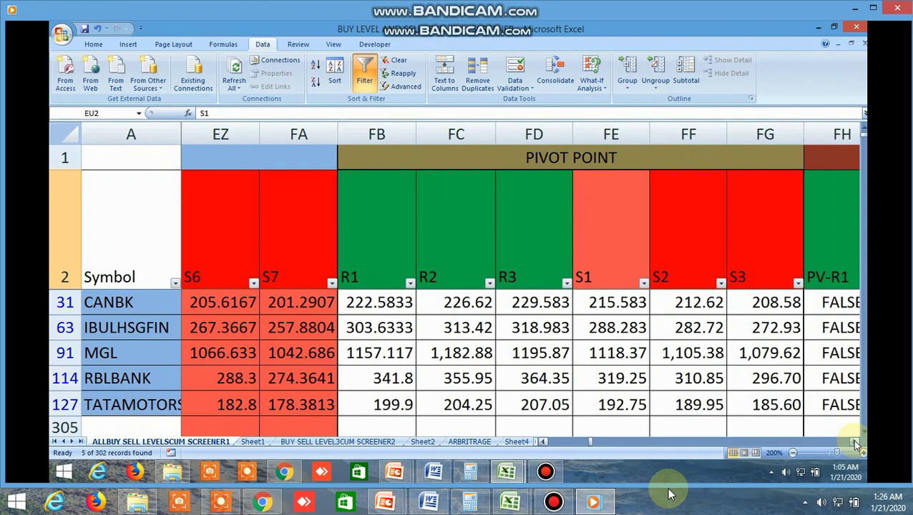
pyautogui.click(533, 159)
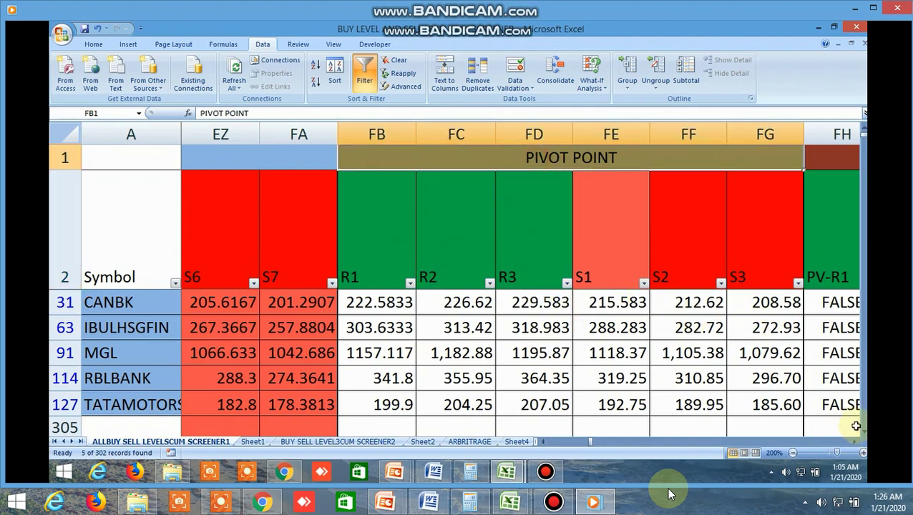
pyautogui.moveTo(854, 444); pyautogui.dragTo(854, 444)
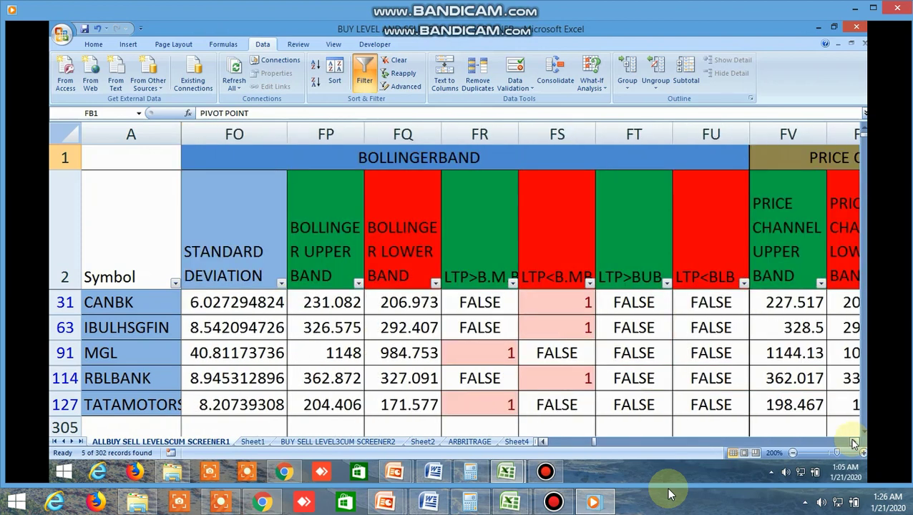
pyautogui.click(544, 444)
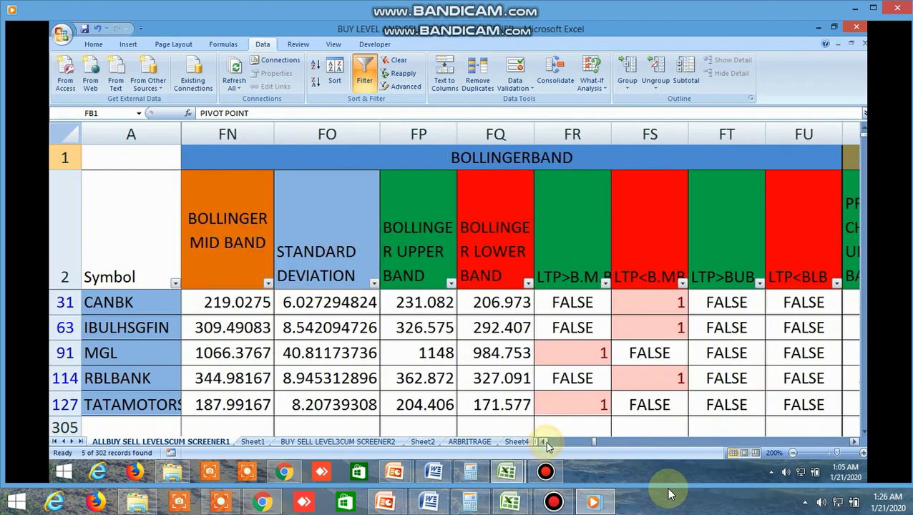
# Step: Examine the PRICE CHANNEL upper, lower and mid bands and the LTP VS PC CHANNEL columns
pyautogui.moveTo(854, 444); pyautogui.dragTo(854, 443)
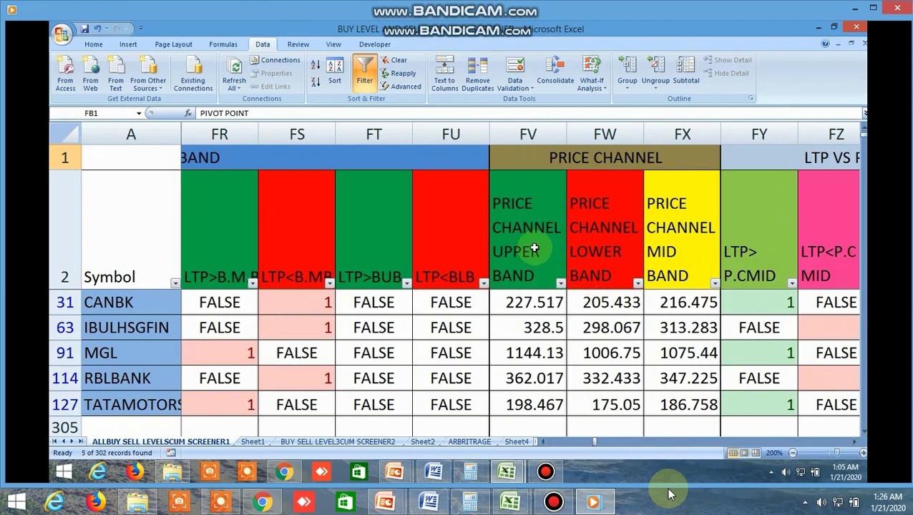
pyautogui.click(856, 441)
pyautogui.click(857, 442)
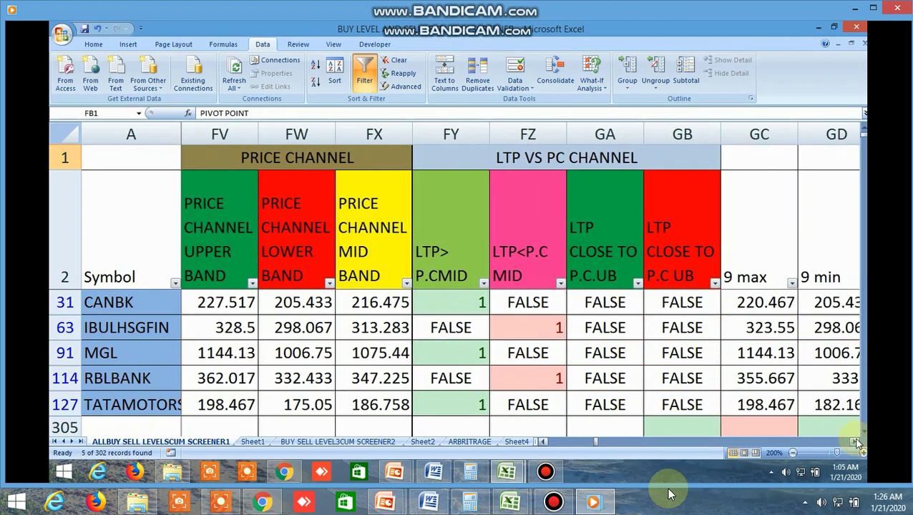
# Step: Look through the ICHIMOKU CLOUD columns, including the bearish, green cloud, red cloud and Chikou span signals
pyautogui.click(856, 441)
pyautogui.click(856, 442)
pyautogui.click(857, 442)
pyautogui.click(857, 441)
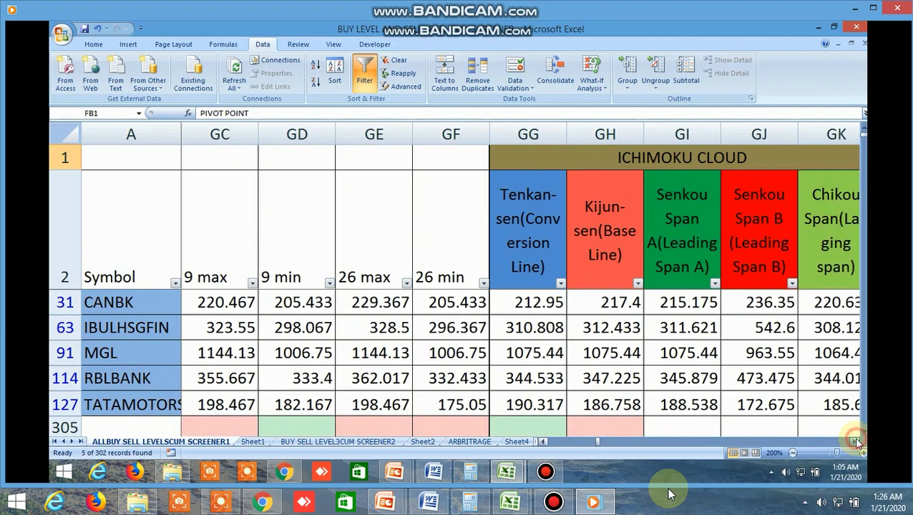
pyautogui.click(856, 441)
pyautogui.click(856, 441)
pyautogui.click(857, 442)
pyautogui.click(857, 441)
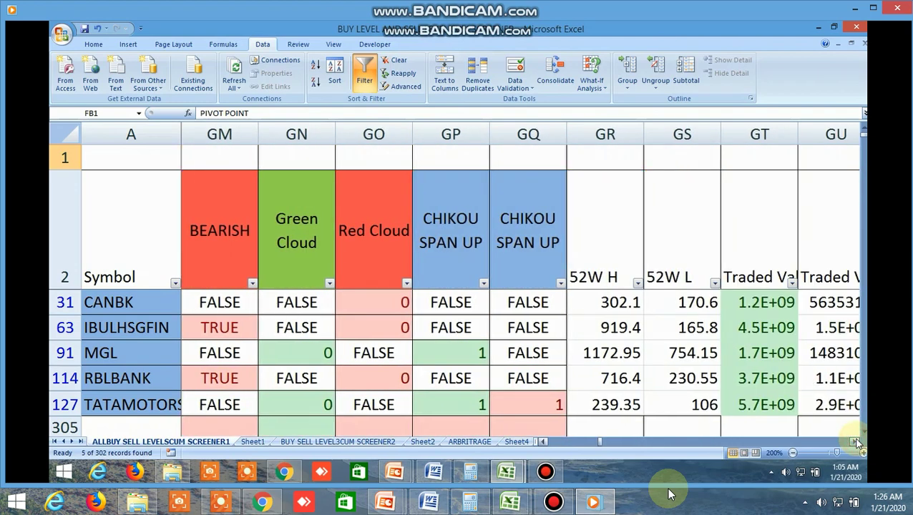
# Step: Examine the TIRONE LEVEL section with its top, mid and bottom line columns
pyautogui.click(856, 441)
pyautogui.click(857, 441)
pyautogui.click(856, 442)
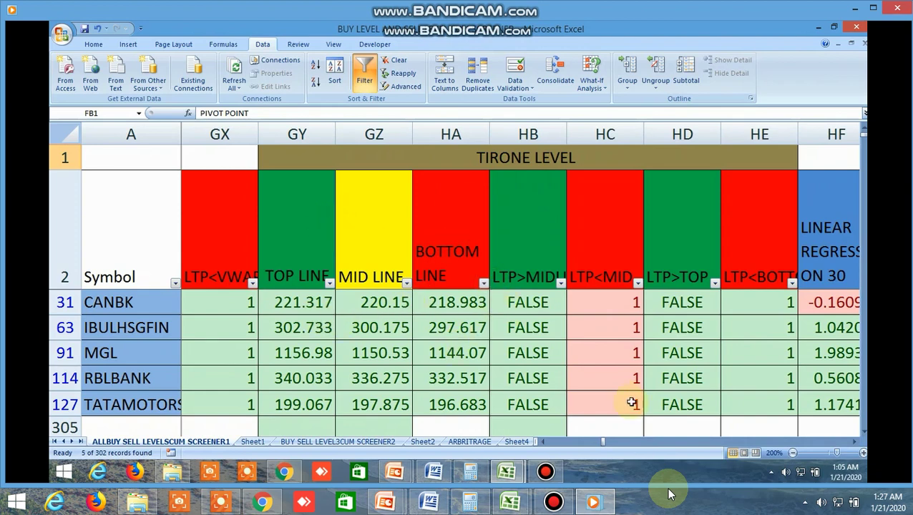
# Step: Return to the first price columns, remove the sheet's filter and look through the symbols down to the commodity rows
pyautogui.moveTo(597, 440); pyautogui.dragTo(537, 441)
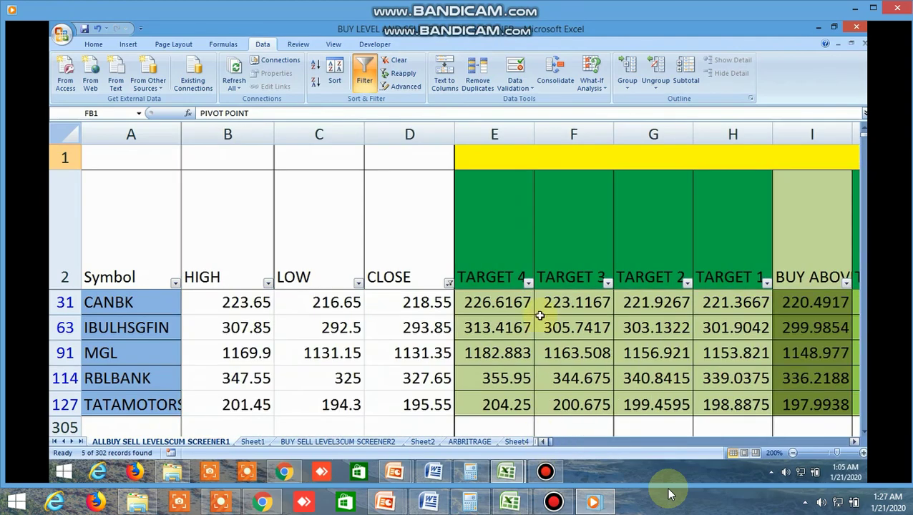
pyautogui.click(364, 75)
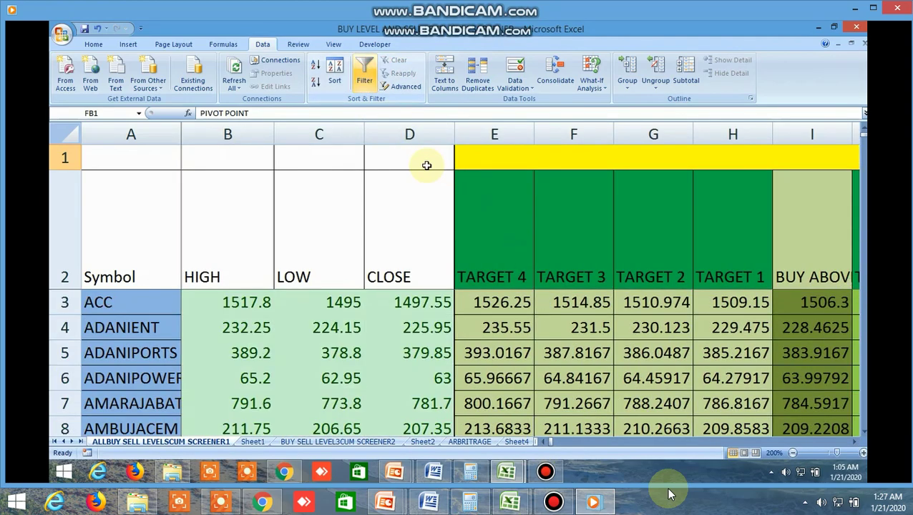
pyautogui.scroll(-9, 595, 351)
pyautogui.scroll(-19, 605, 359)
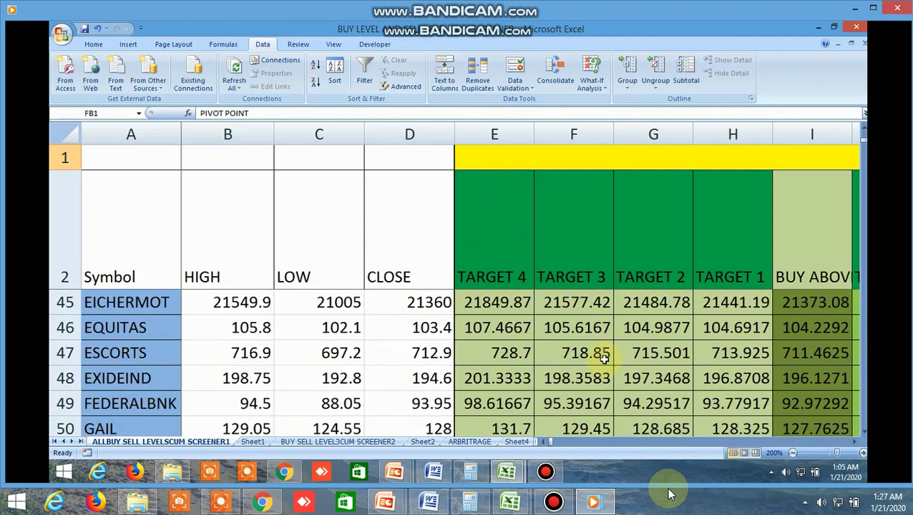
pyautogui.scroll(-19, 605, 360)
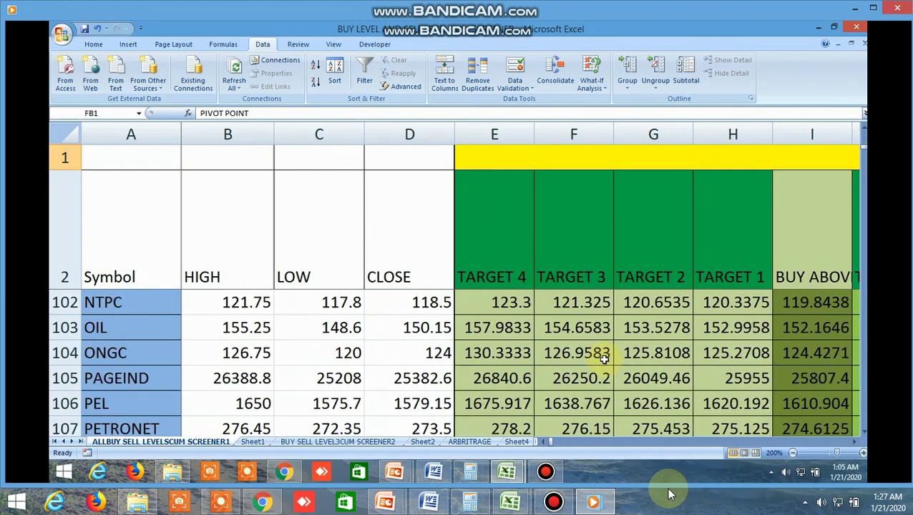
pyautogui.scroll(-1, 605, 359)
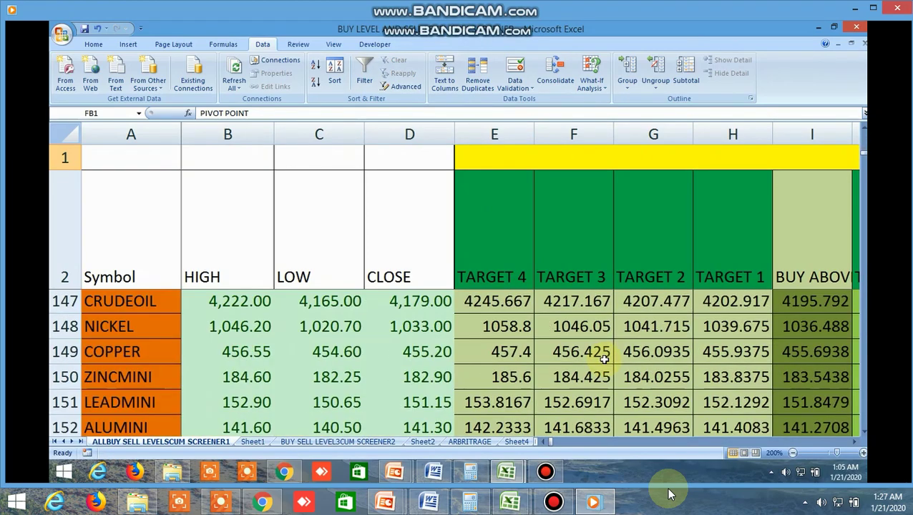
# Step: Find the NIFTY & BANKNIFTY section and point out the BANKNIFTY future, nifty fut, BANKNIFTY and NIFTY rows
pyautogui.scroll(1, 605, 359)
pyautogui.scroll(-6, 604, 359)
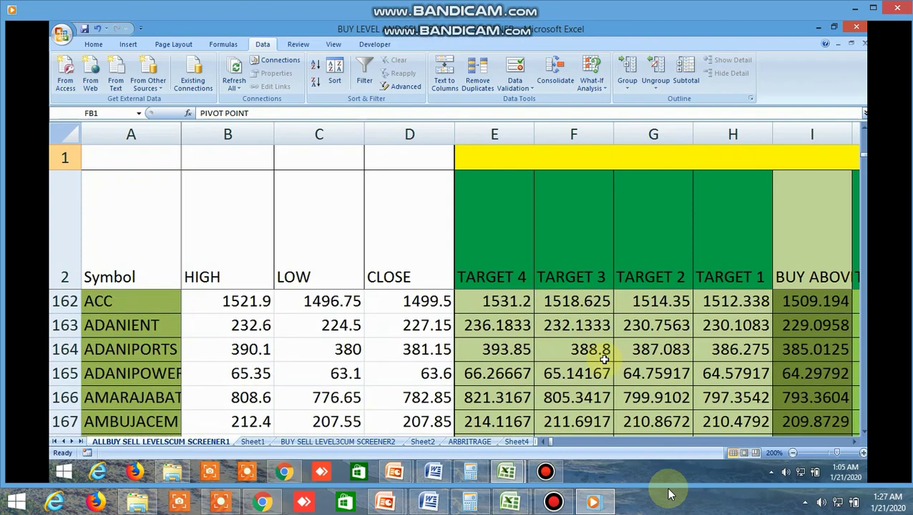
pyautogui.scroll(3, 604, 359)
pyautogui.scroll(-1, 604, 359)
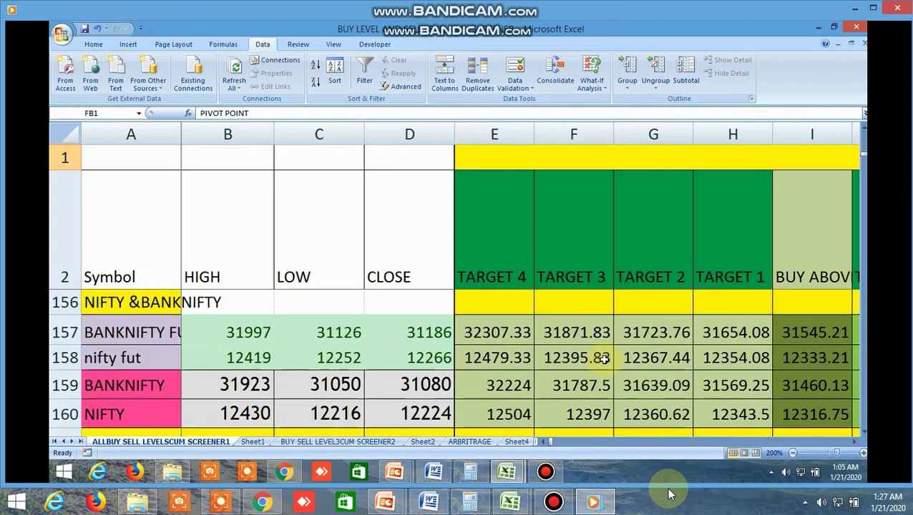
pyautogui.click(143, 337)
pyautogui.click(139, 359)
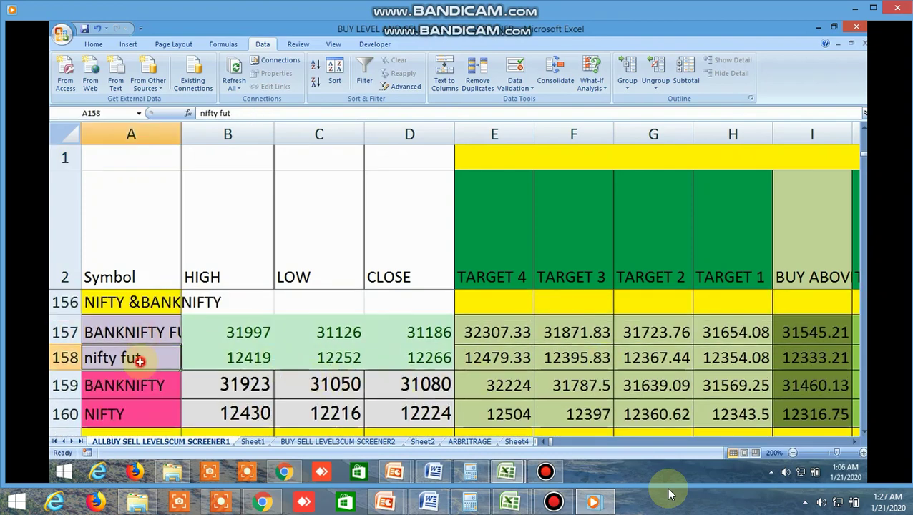
pyautogui.click(136, 388)
pyautogui.click(138, 412)
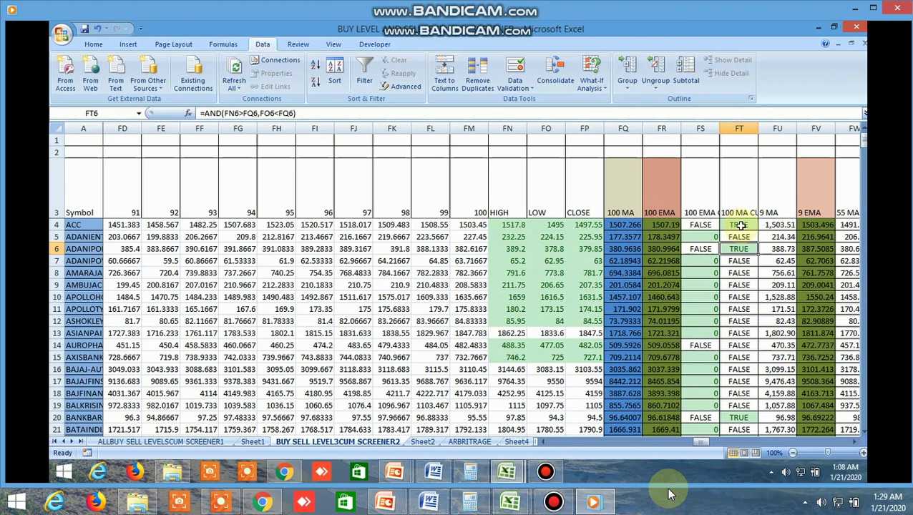
# Step: Point out ACC's HIGH and LOW values on the BUY SELL LEVEL3CUM SCREENER2 sheet
pyautogui.click(515, 225)
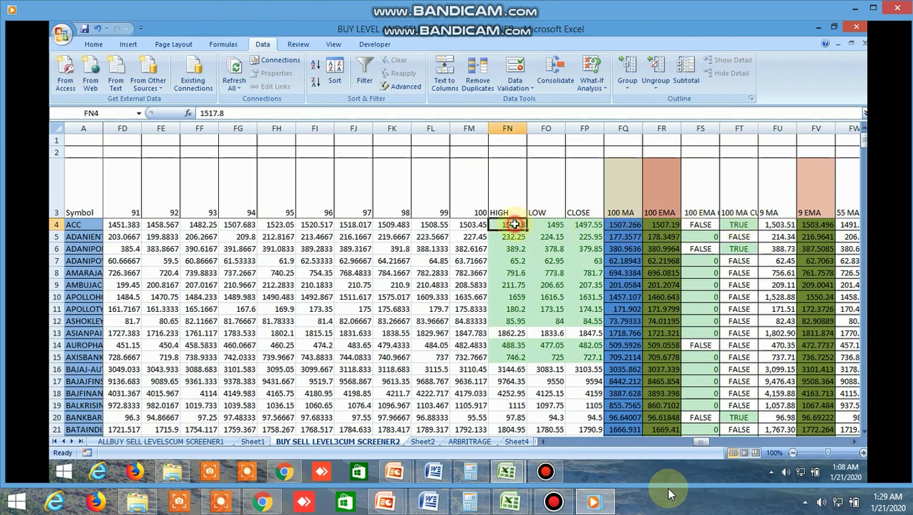
pyautogui.click(558, 226)
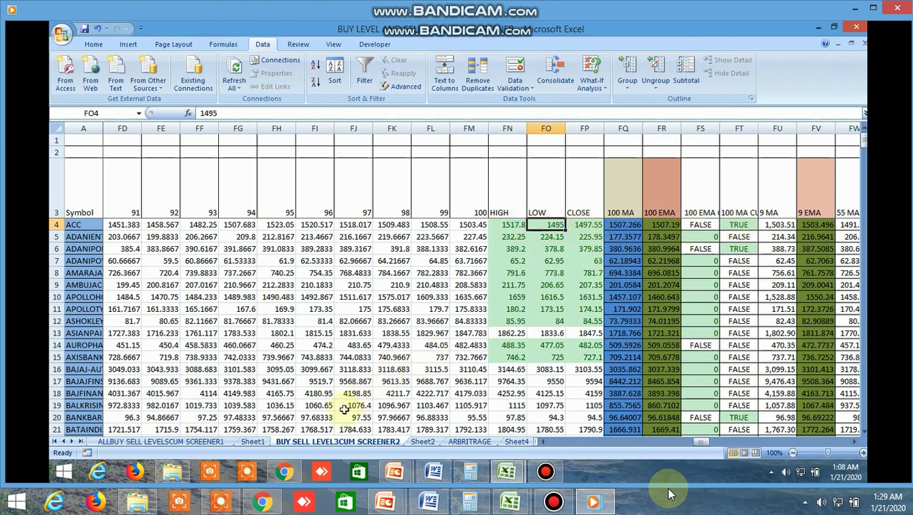
# Step: Switch to Zerodha Kite in Chrome, open ACC's chart from watchlist 1 and examine its recent candles up close
pyautogui.click(290, 475)
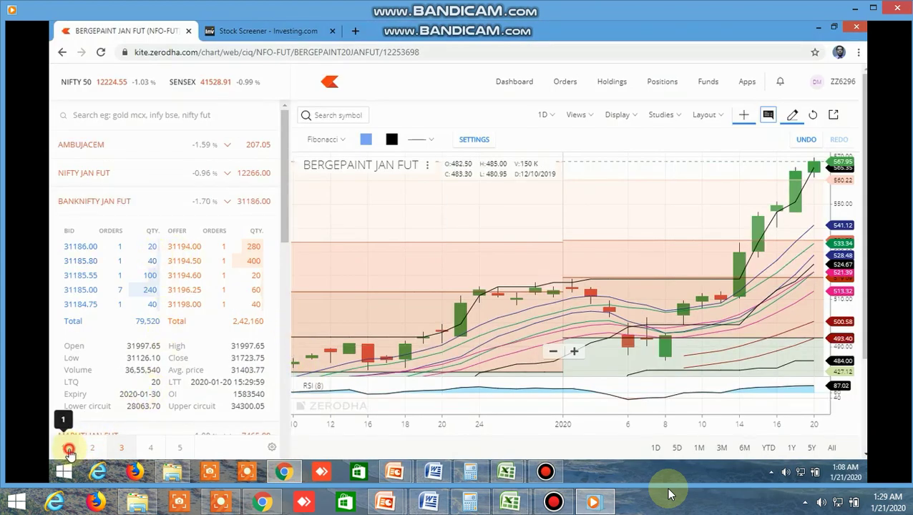
pyautogui.click(63, 448)
pyautogui.scroll(-3, 173, 309)
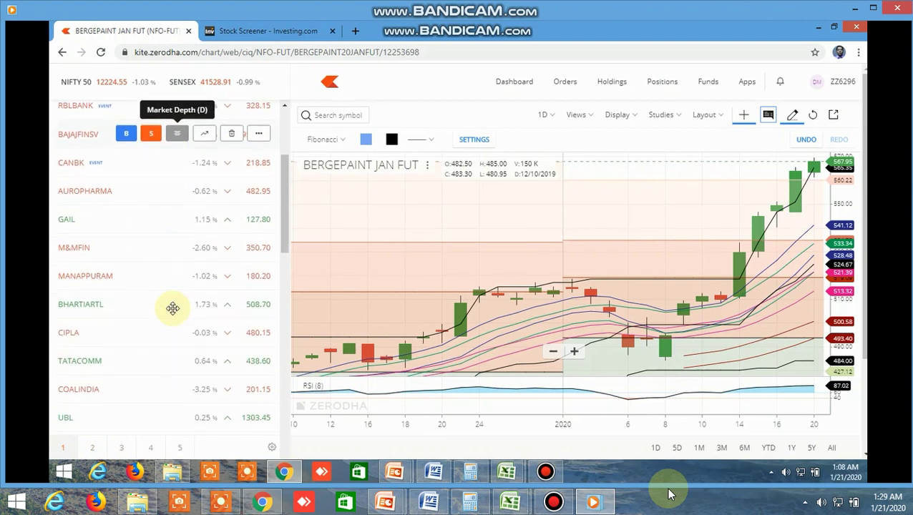
pyautogui.scroll(-5, 172, 309)
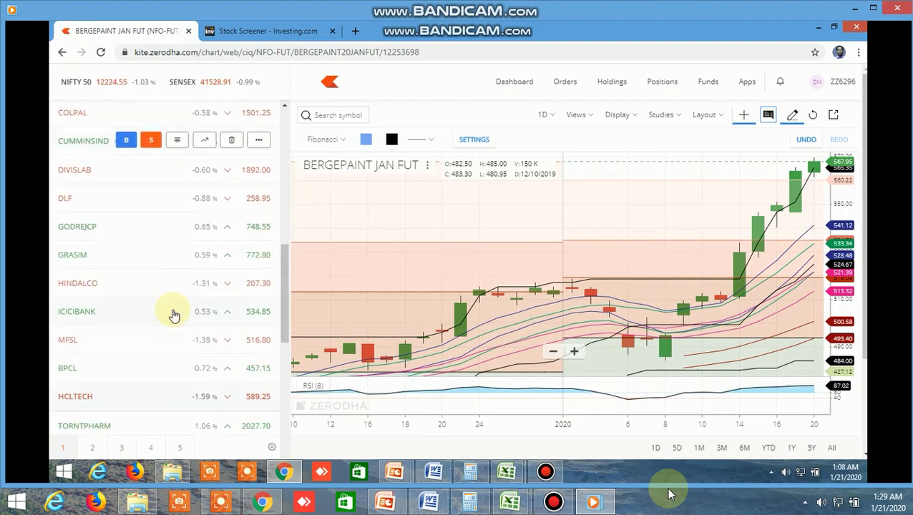
pyautogui.scroll(-4, 172, 312)
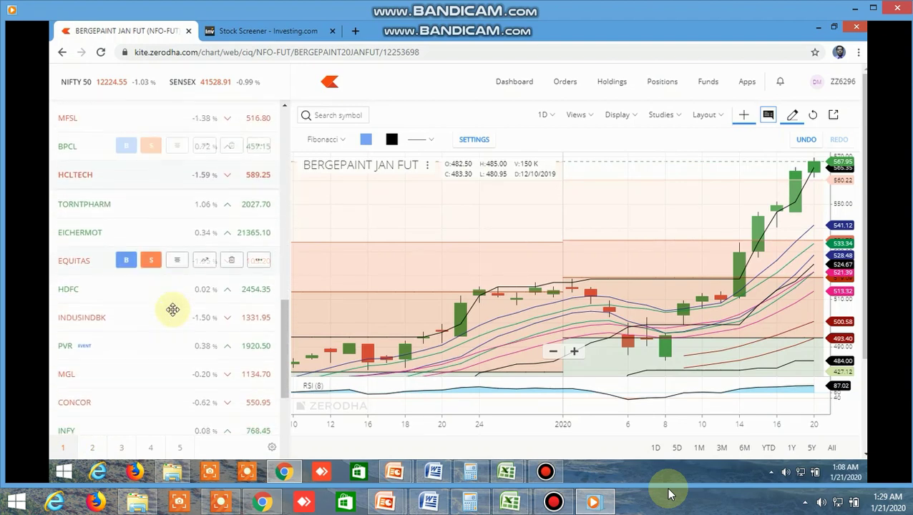
pyautogui.scroll(-4, 172, 309)
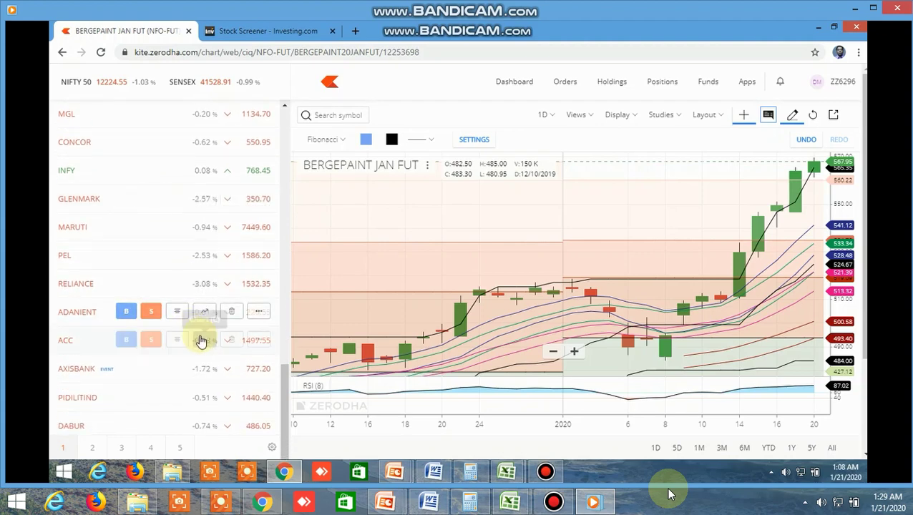
pyautogui.click(203, 340)
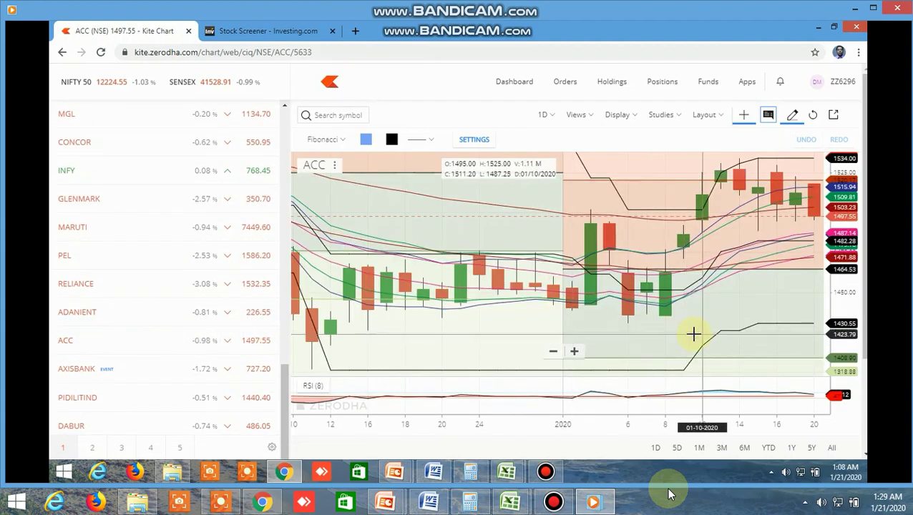
pyautogui.scroll(3, 693, 334)
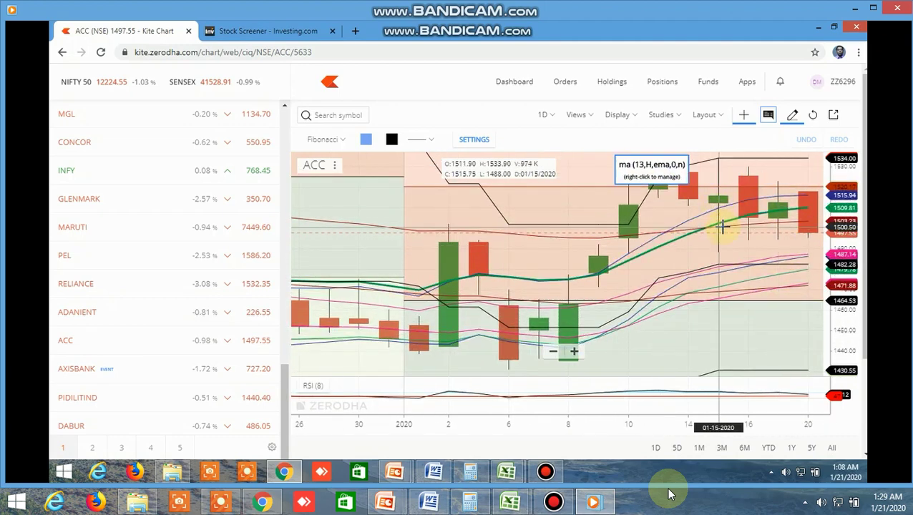
# Step: Apply the saved view paramtmakasonamona to the ACC chart
pyautogui.click(591, 117)
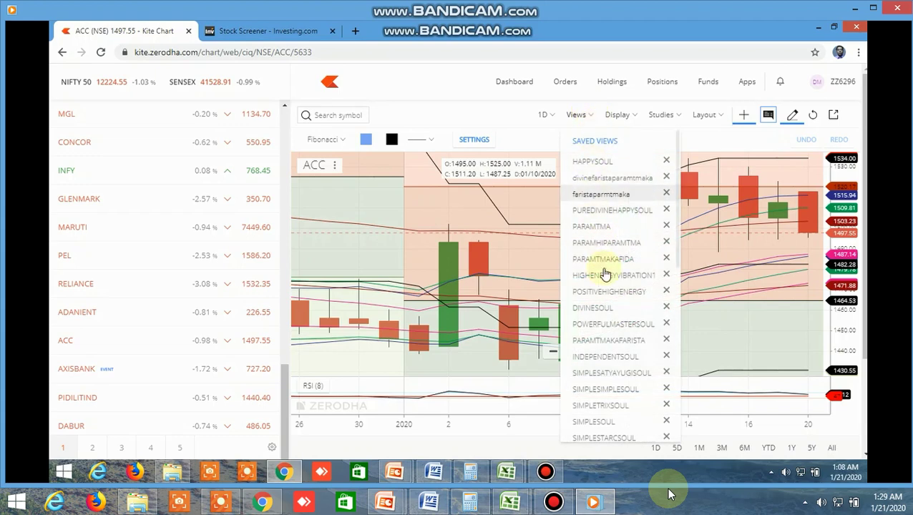
pyautogui.scroll(-5, 603, 322)
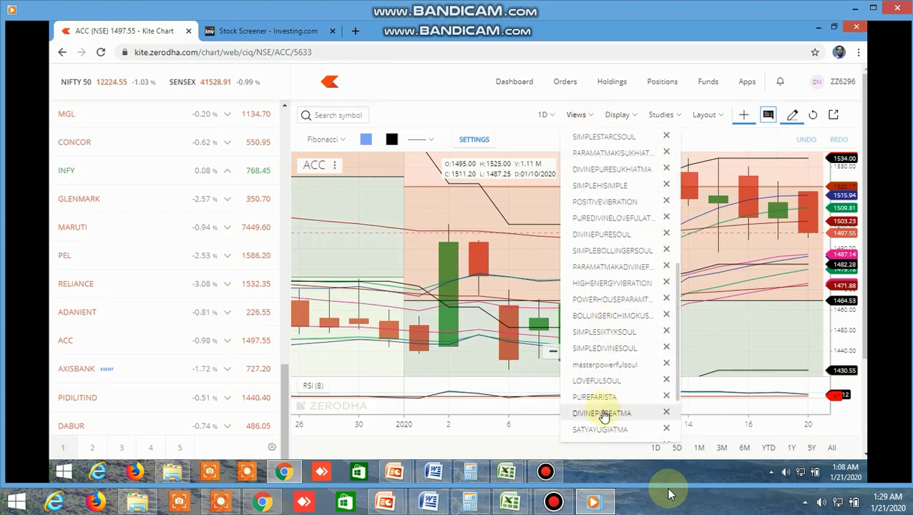
pyautogui.scroll(-2, 605, 416)
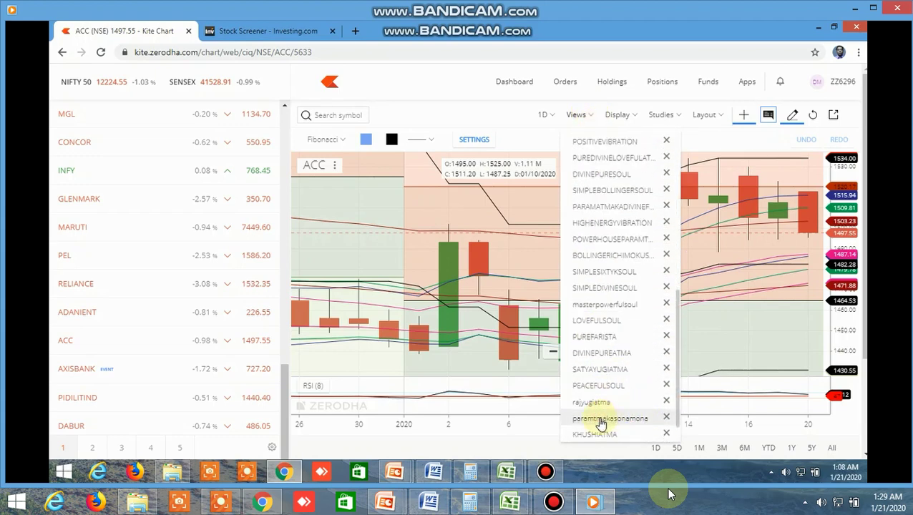
pyautogui.click(601, 420)
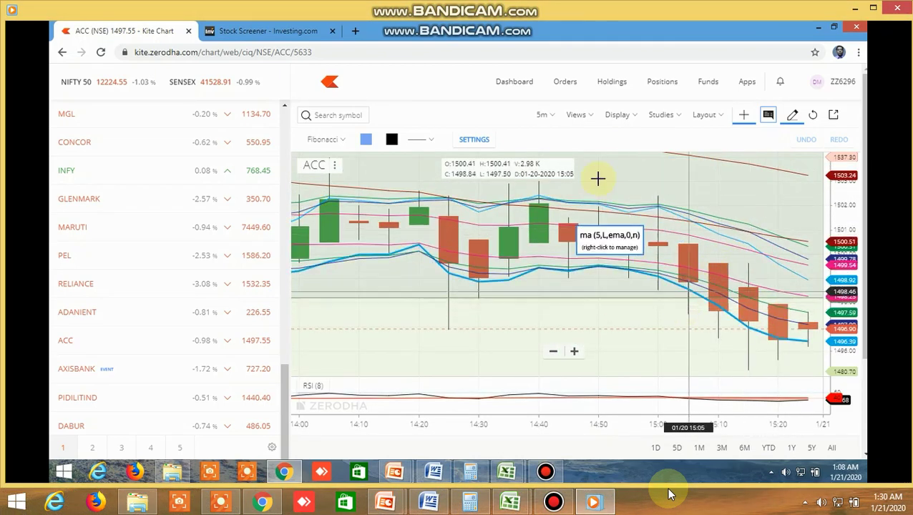
# Step: Apply the saved view rajyugiatma to the ACC chart and look over its list of current studies
pyautogui.click(576, 114)
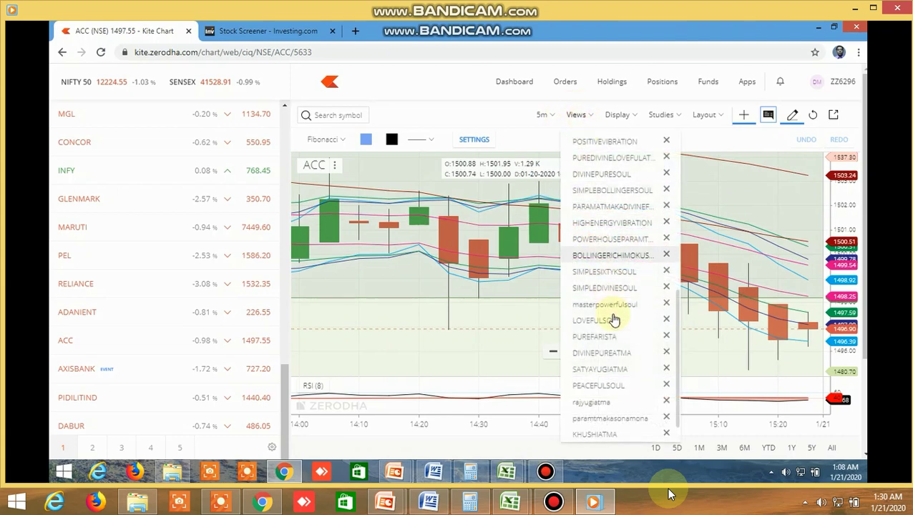
pyautogui.click(605, 403)
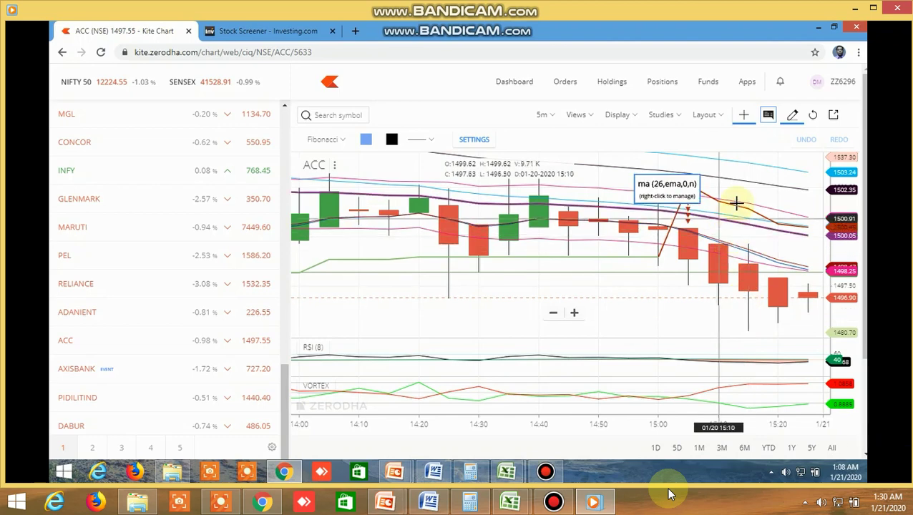
pyautogui.click(676, 118)
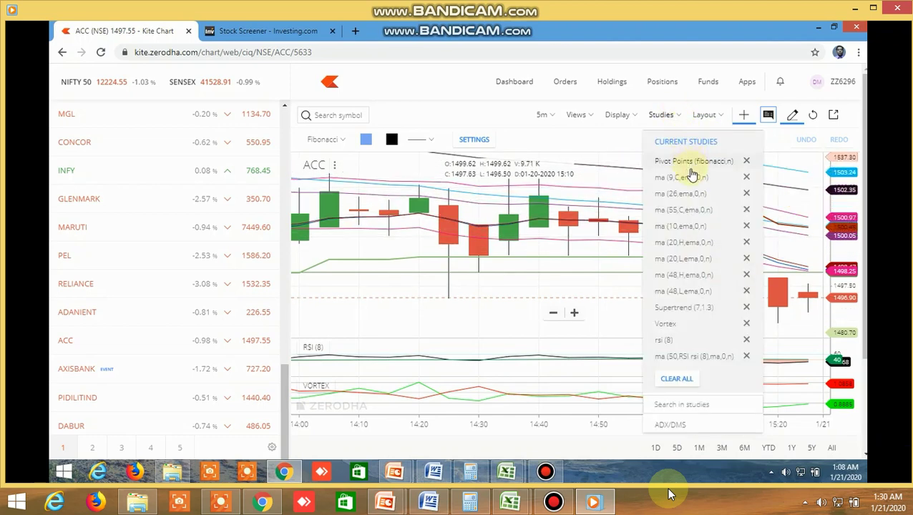
pyautogui.click(591, 207)
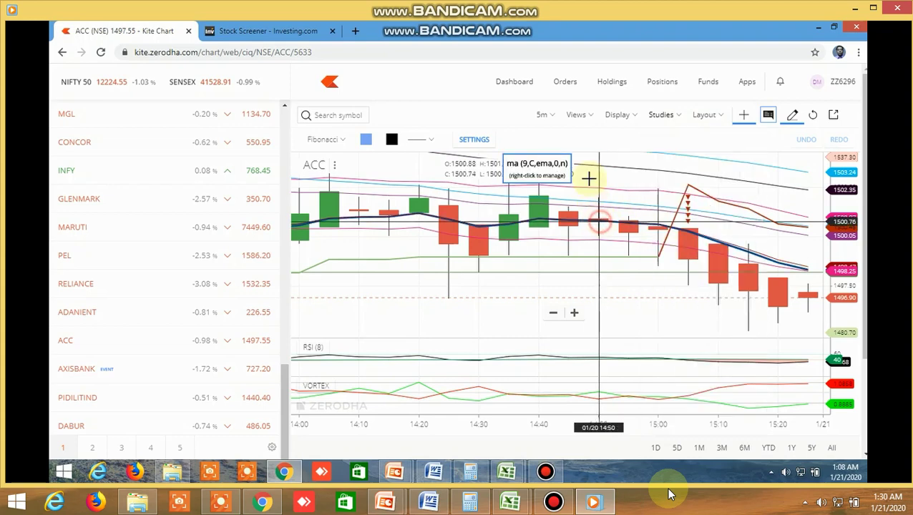
# Step: Clear all studies from the ACC chart and undo the stray Fibonacci drawing so only the candles are left
pyautogui.click(577, 117)
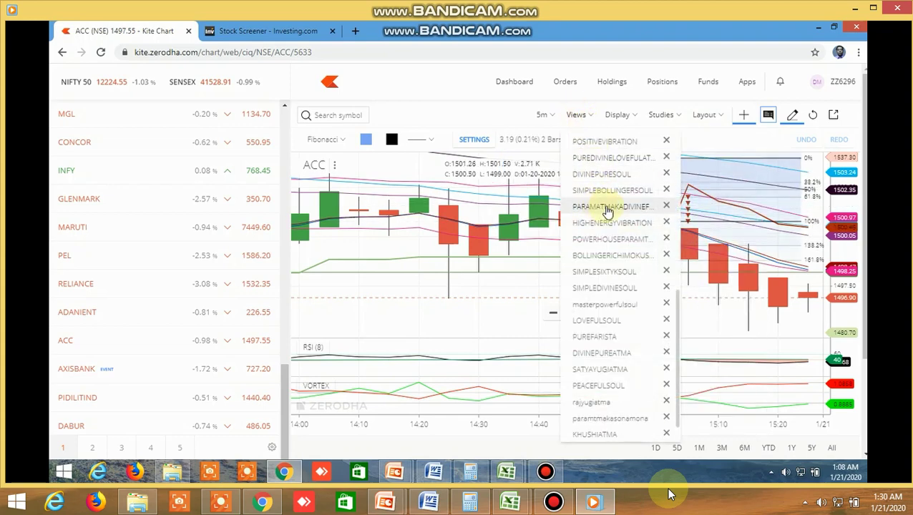
pyautogui.click(608, 238)
pyautogui.click(666, 117)
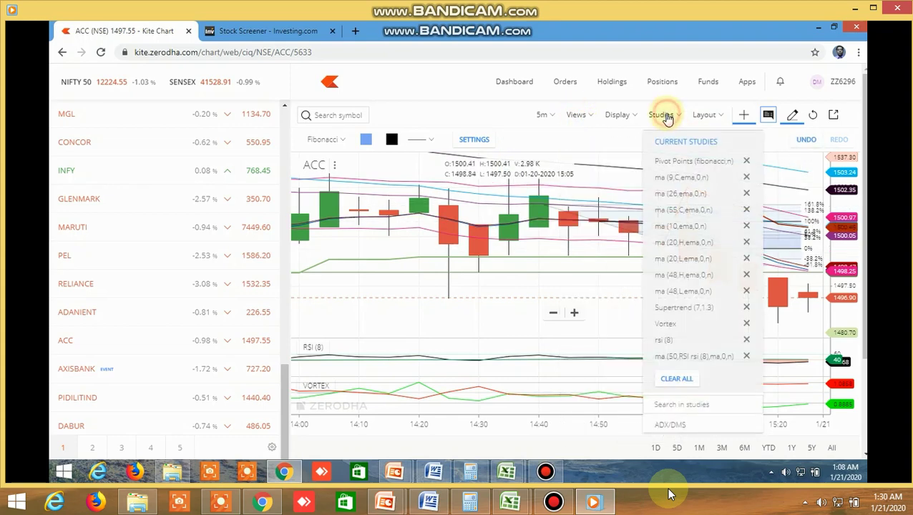
pyautogui.click(677, 378)
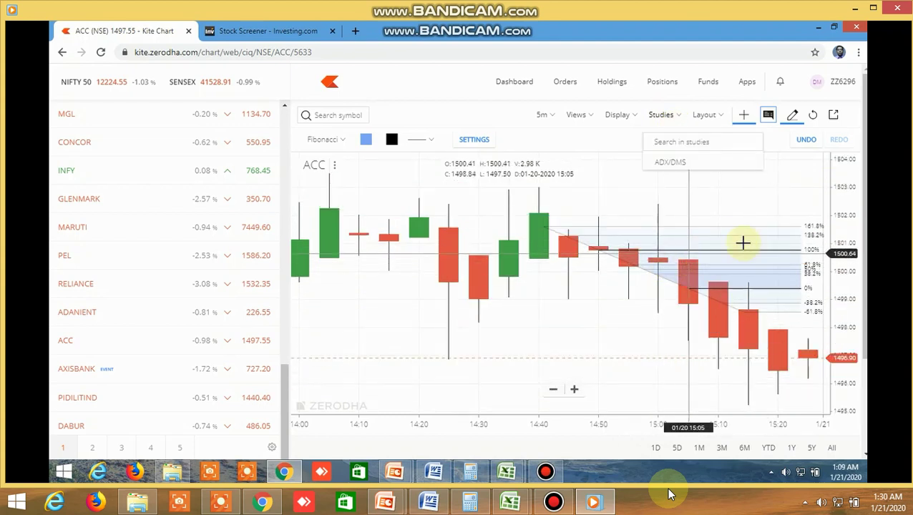
pyautogui.click(805, 139)
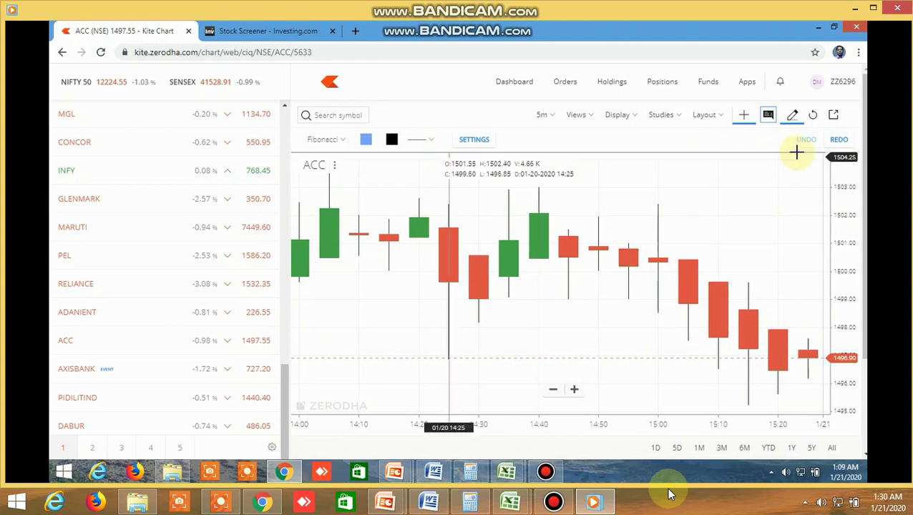